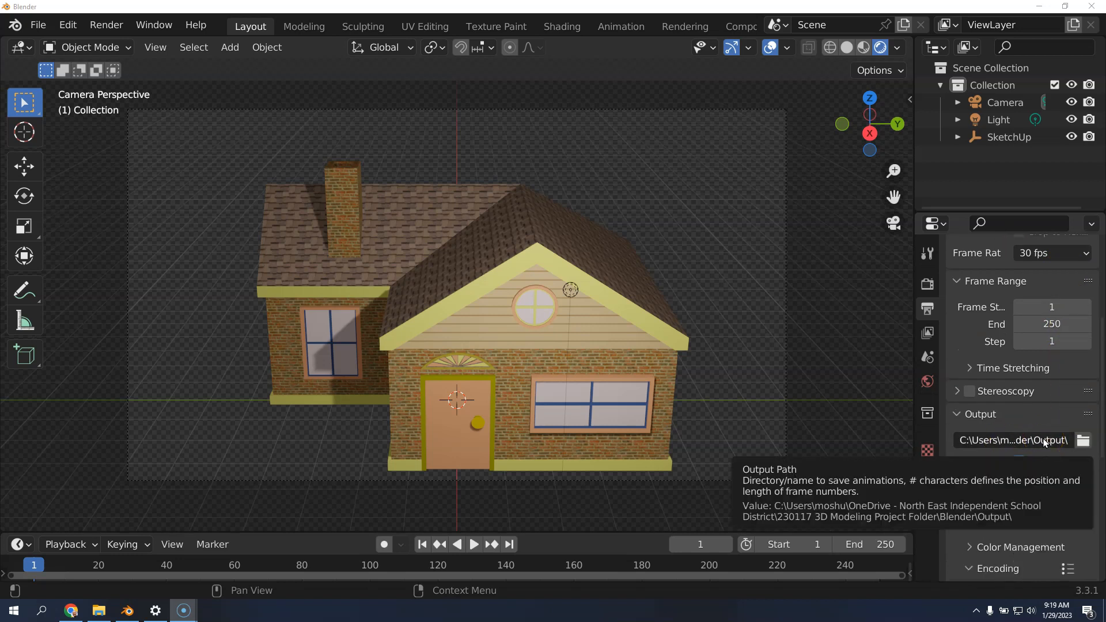
# Set the render output file in the Output folder to the name "230129 Simple House Test Spin 10 percent"
pyautogui.click(1083, 441)
pyautogui.click(493, 544)
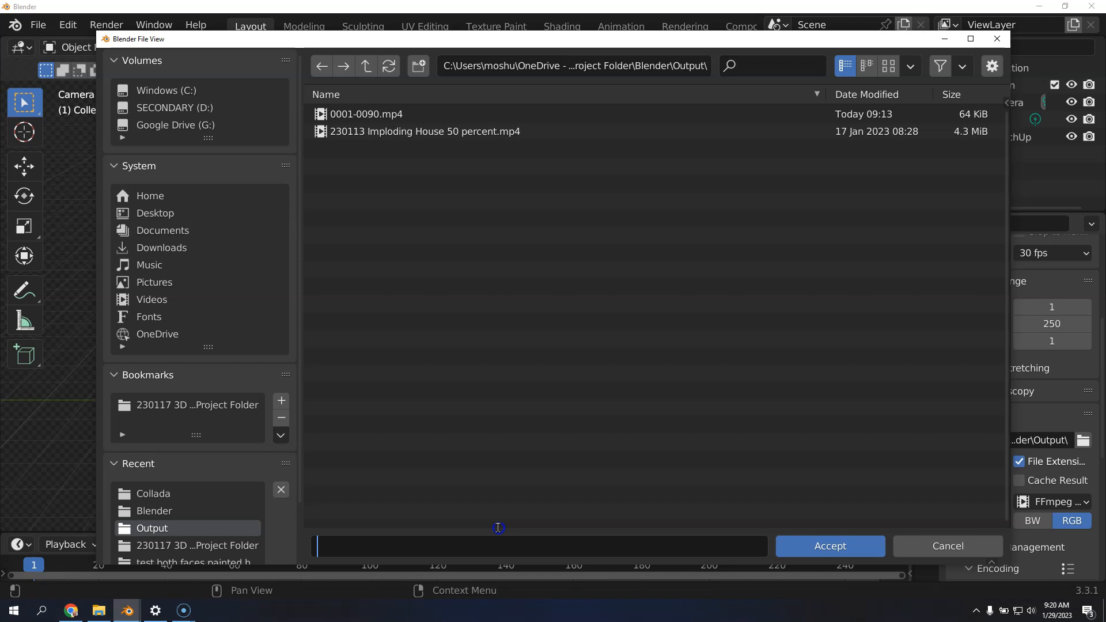
pyautogui.write('230129 Simple House Test Spin 10 percent')
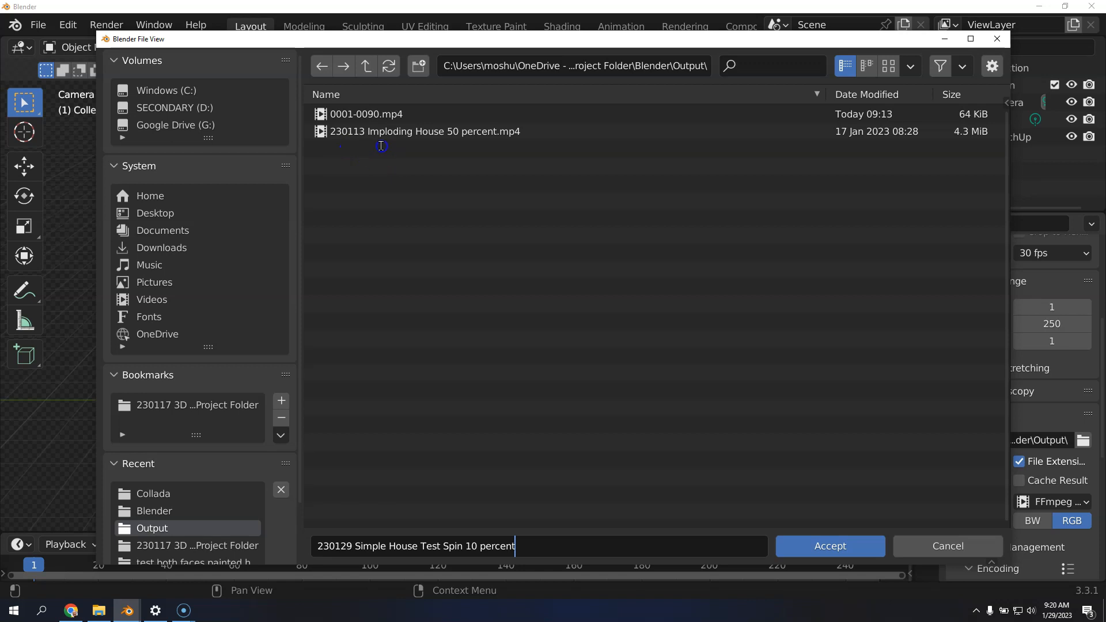
pyautogui.click(425, 147)
pyautogui.click(611, 285)
pyautogui.click(826, 546)
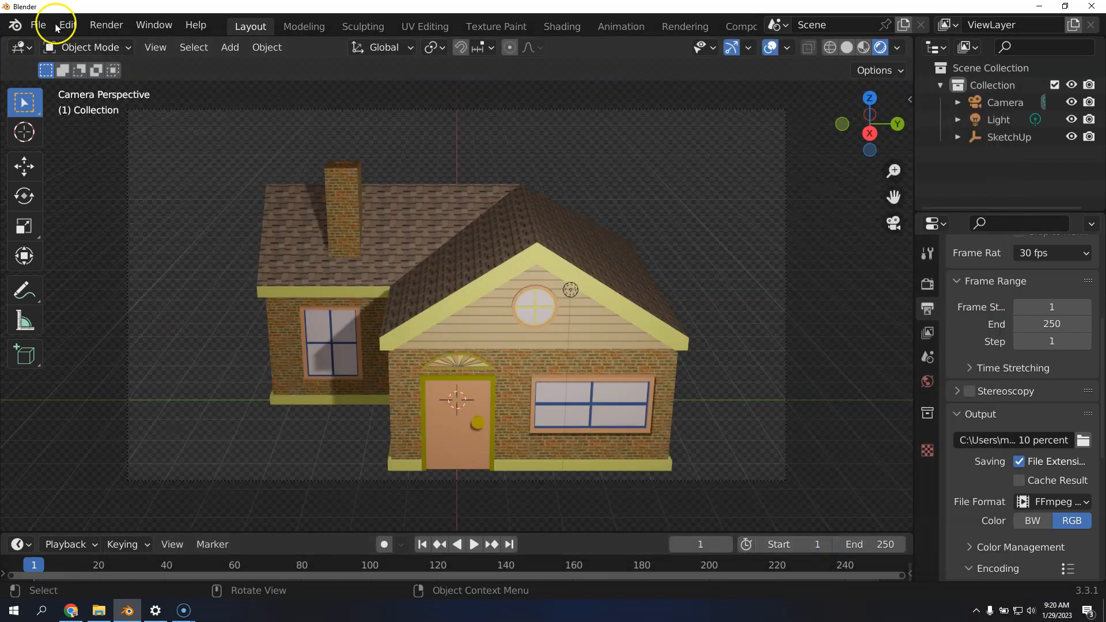
# Save the project in the Blender folder as "230129 Simple House Test Spin" followed by the author's full name
pyautogui.click(38, 25)
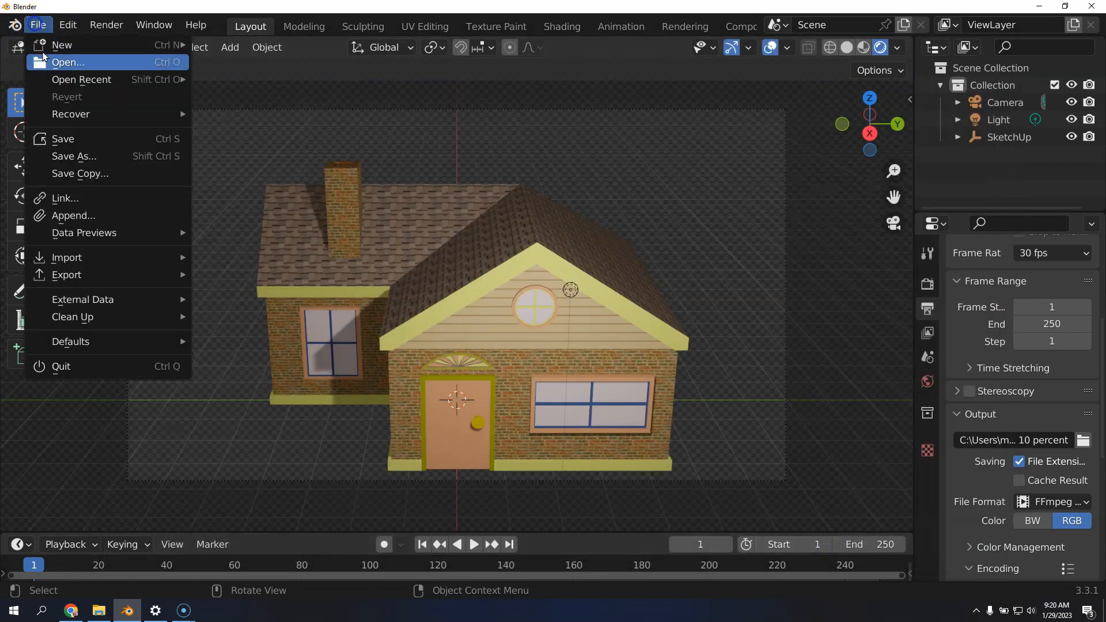
pyautogui.click(82, 158)
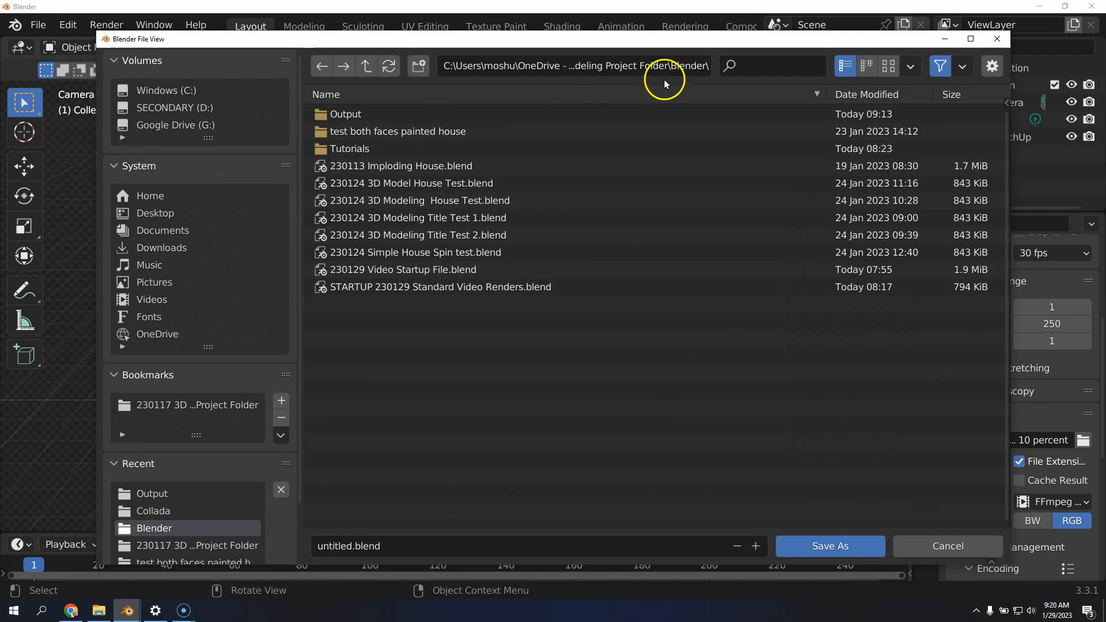
pyautogui.click(134, 404)
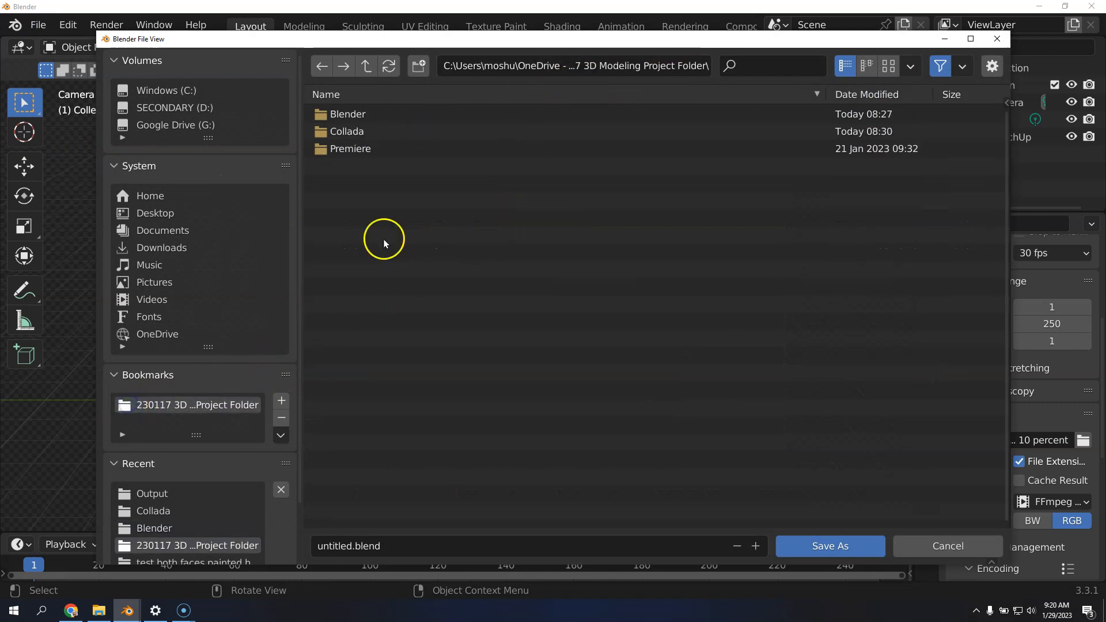
pyautogui.doubleClick(324, 116)
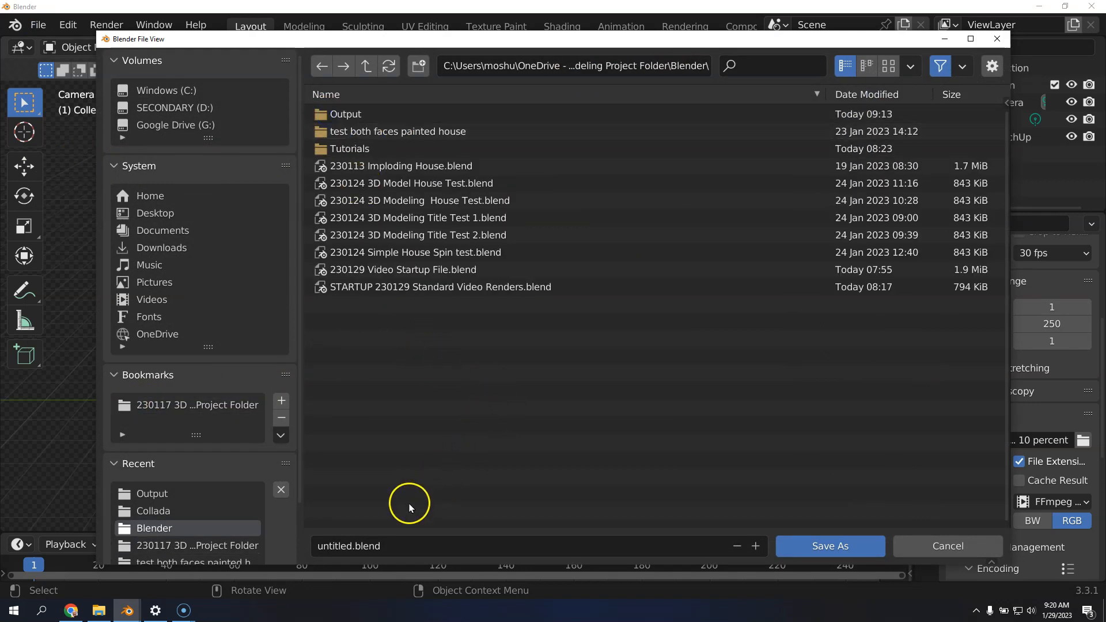
pyautogui.click(383, 546)
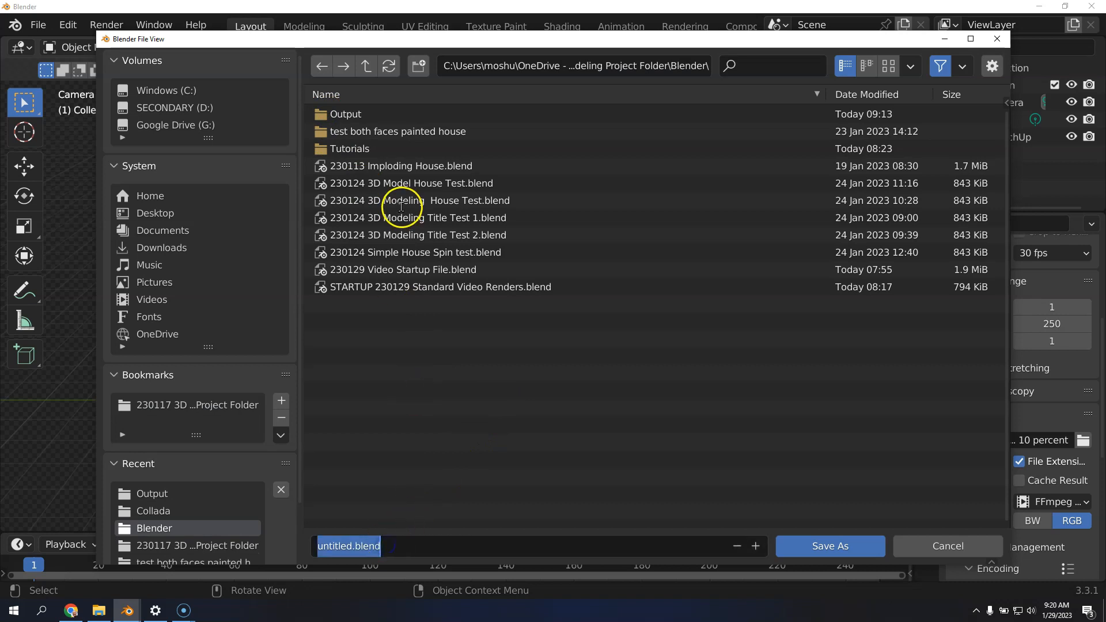
pyautogui.write('230129')
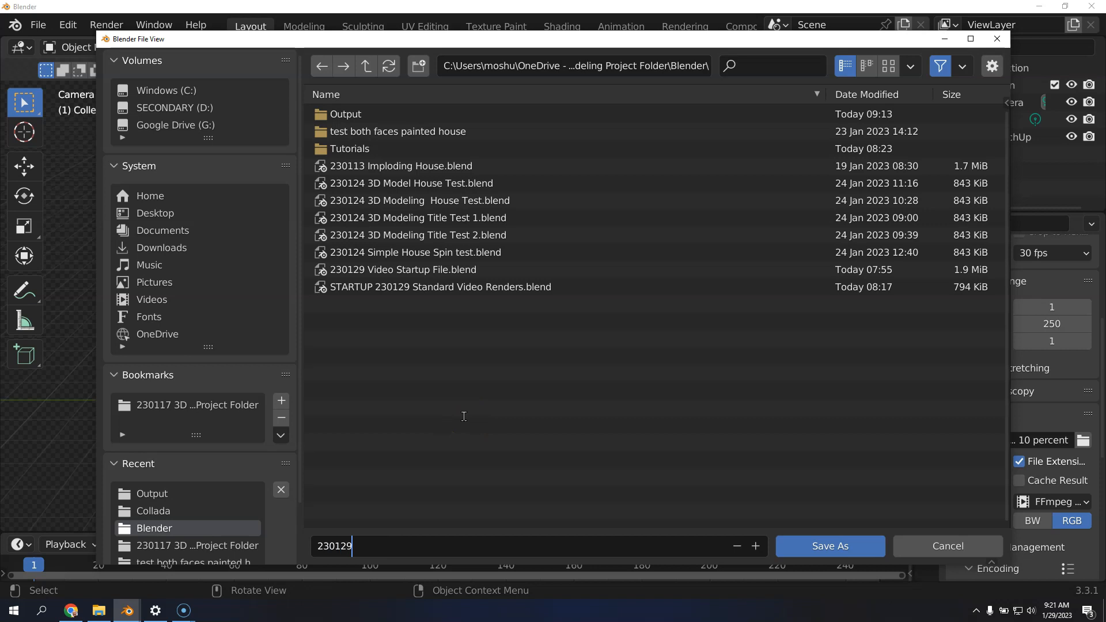
pyautogui.write(' Simple House Test Spin 10 perc')
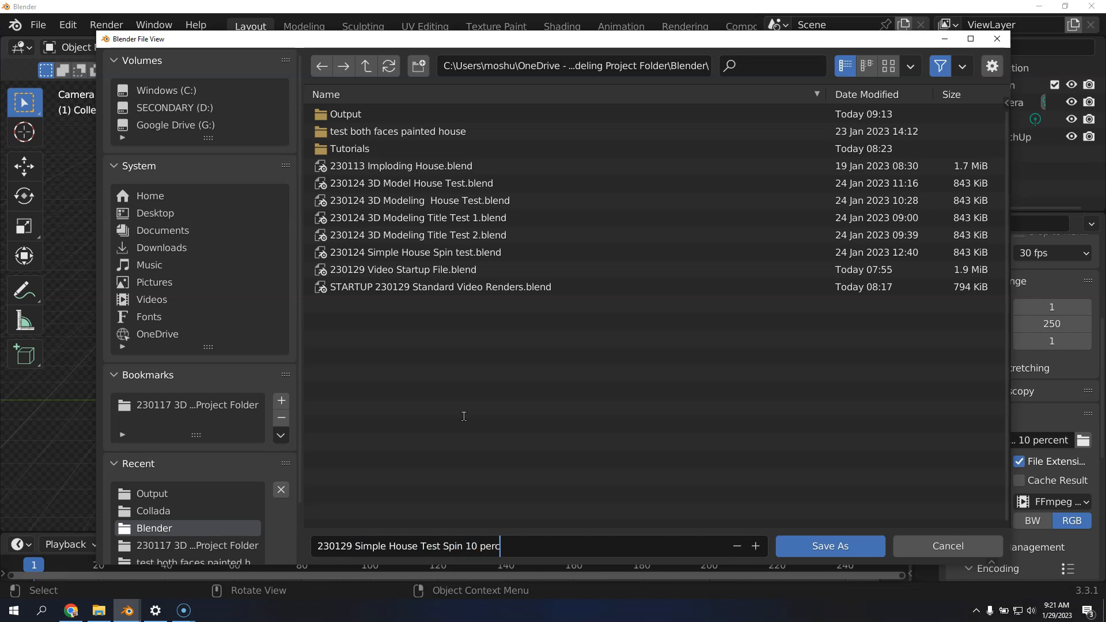
pyautogui.press('BackSpace')
pyautogui.press('BackSpace')
pyautogui.press('BackSpace')
pyautogui.press('BackSpace')
pyautogui.press('BackSpace')
pyautogui.press('BackSpace')
pyautogui.press('BackSpace')
pyautogui.press('BackSpace')
pyautogui.write('oshue Hicks.blend')
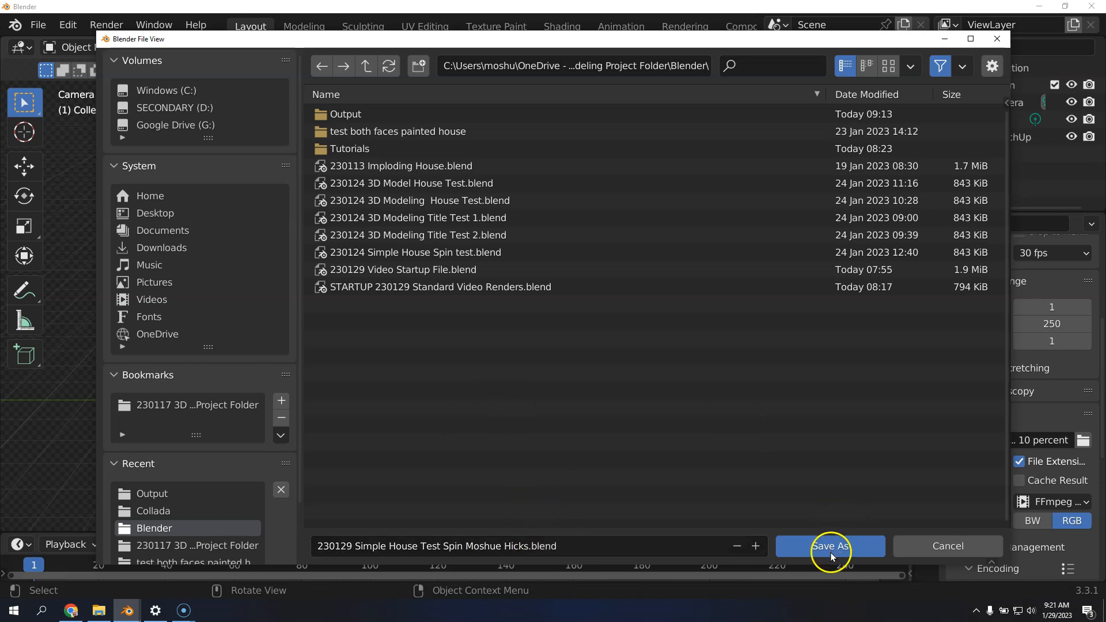
pyautogui.click(830, 547)
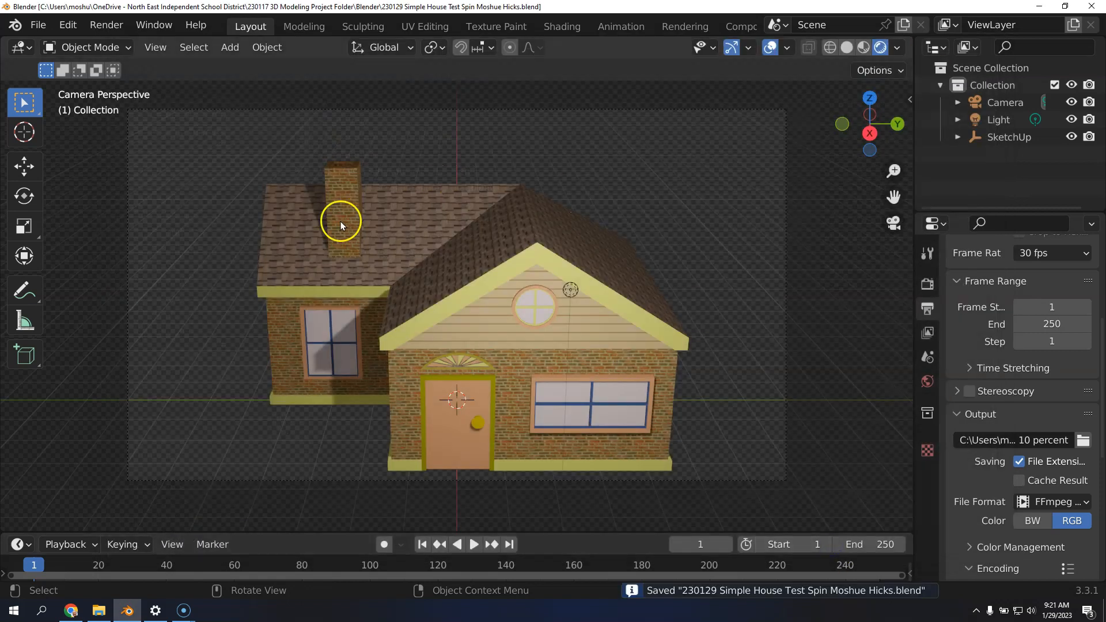
pyautogui.click(38, 25)
pyautogui.moveTo(95, 299)
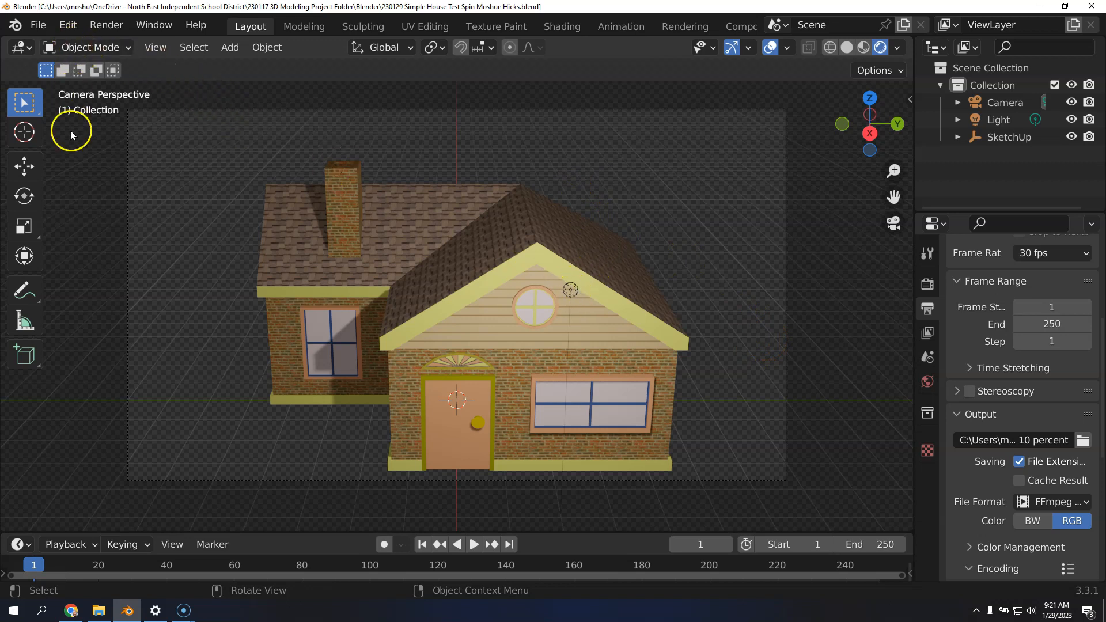
# Enlarge the timeline area beneath the 3D viewport and view the Animation workspace before returning to Layout
pyautogui.moveTo(178, 531); pyautogui.dragTo(182, 470)
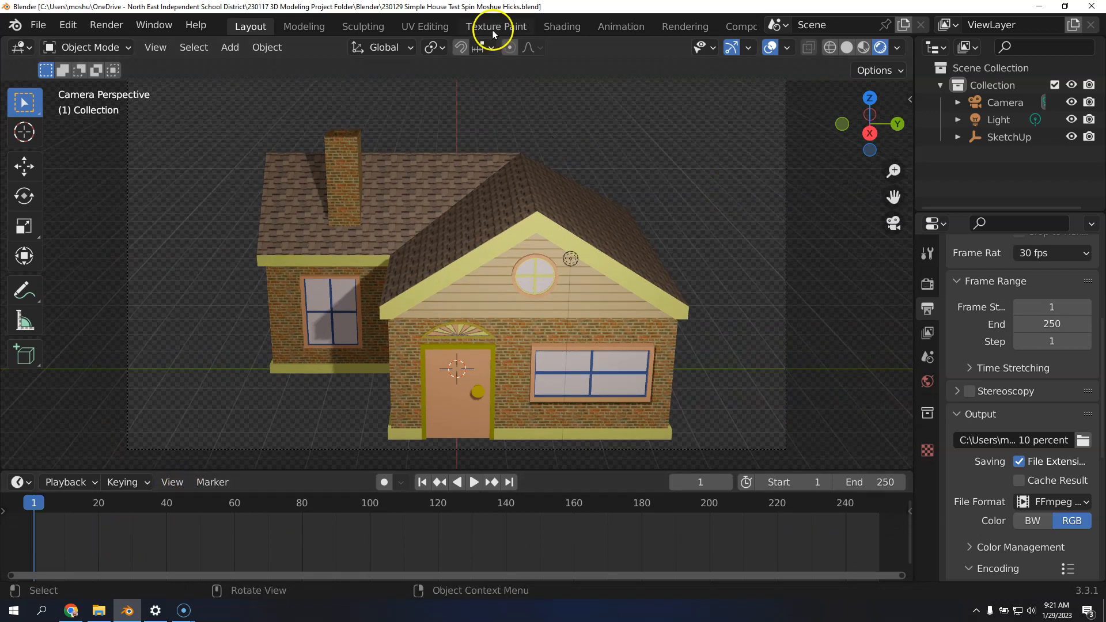
pyautogui.click(614, 26)
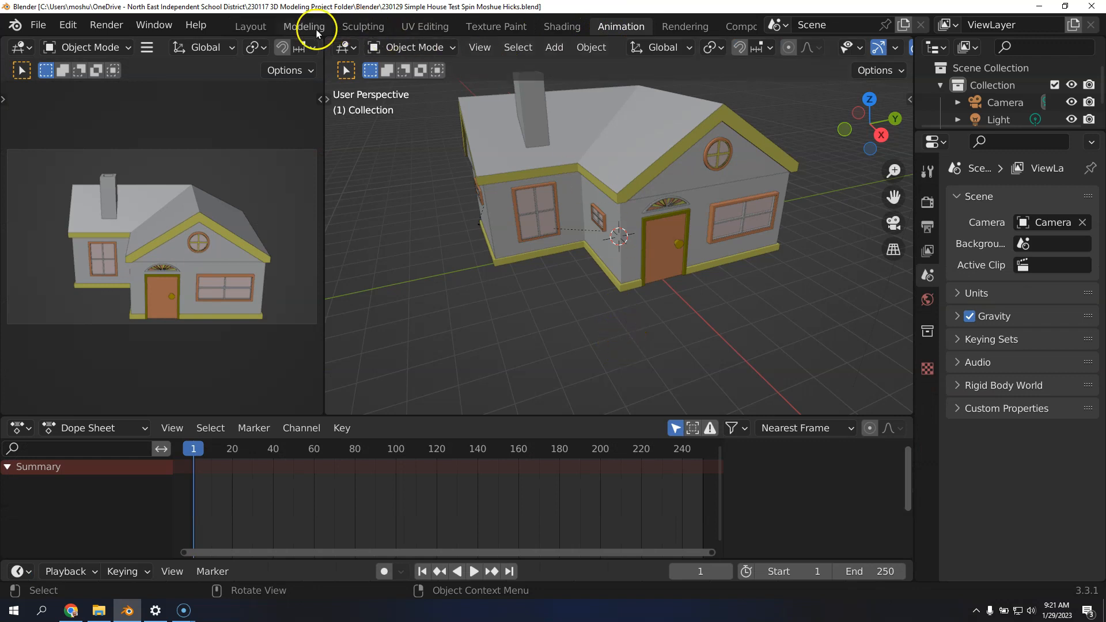
pyautogui.click(252, 27)
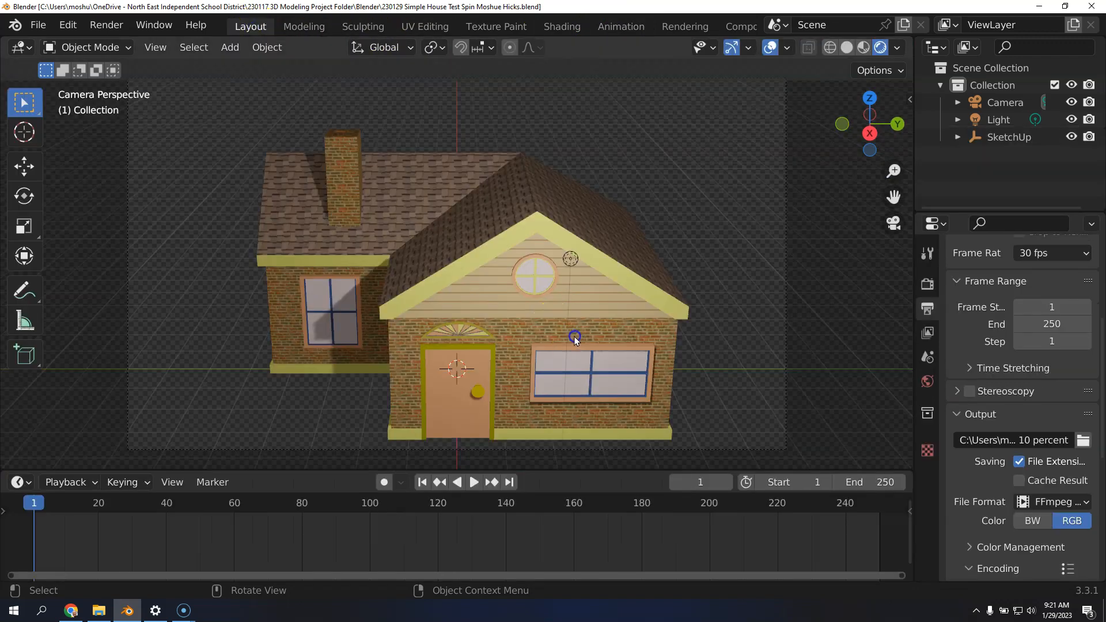
pyautogui.click(847, 286)
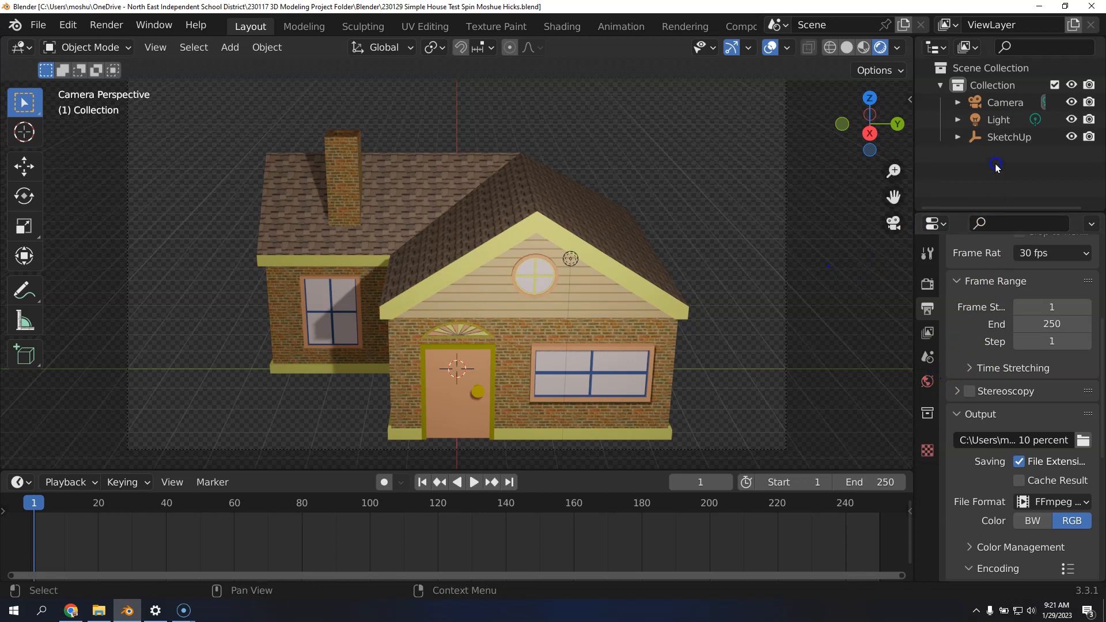
# Set the animation's end frame to 90 and fit the timeline to the shortened frame range
pyautogui.click(1038, 325)
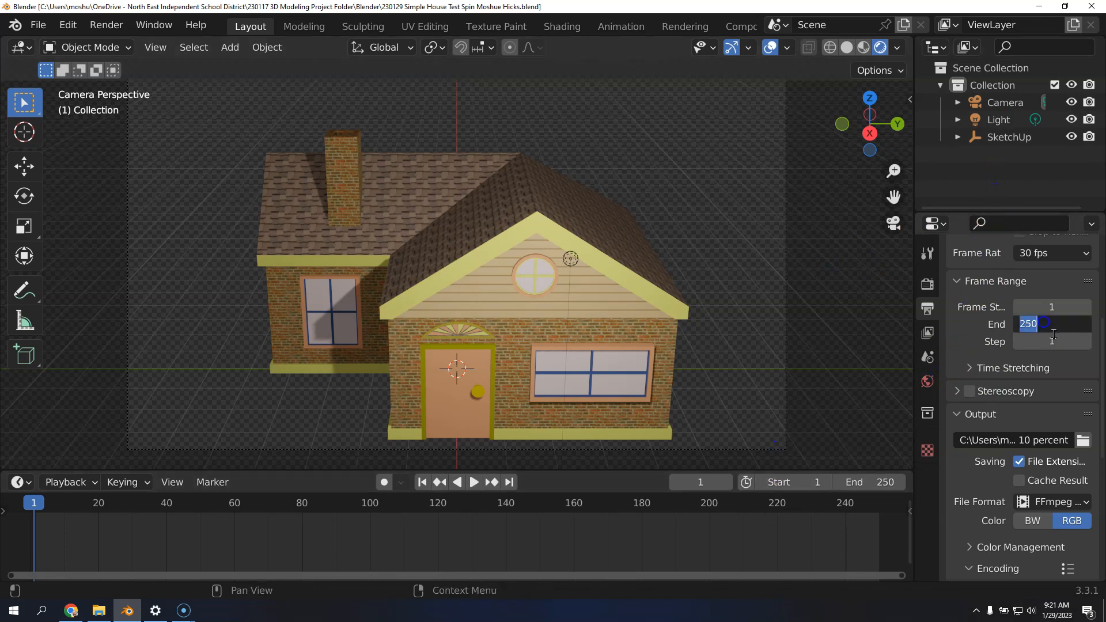
pyautogui.write('90')
pyautogui.click(1086, 375)
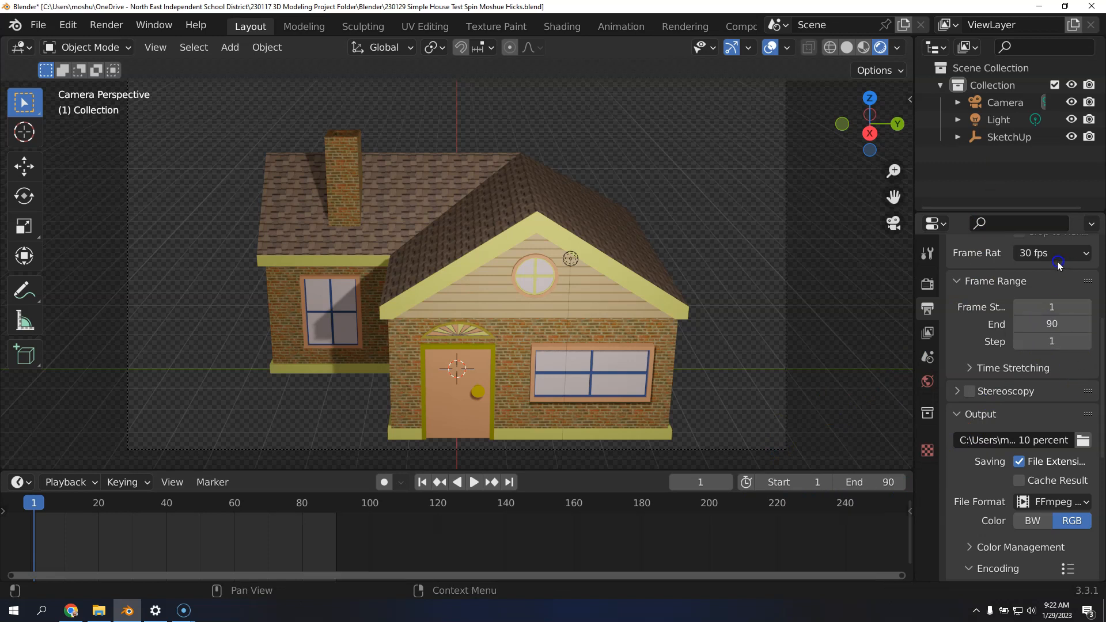
pyautogui.scroll(1, 1059, 263)
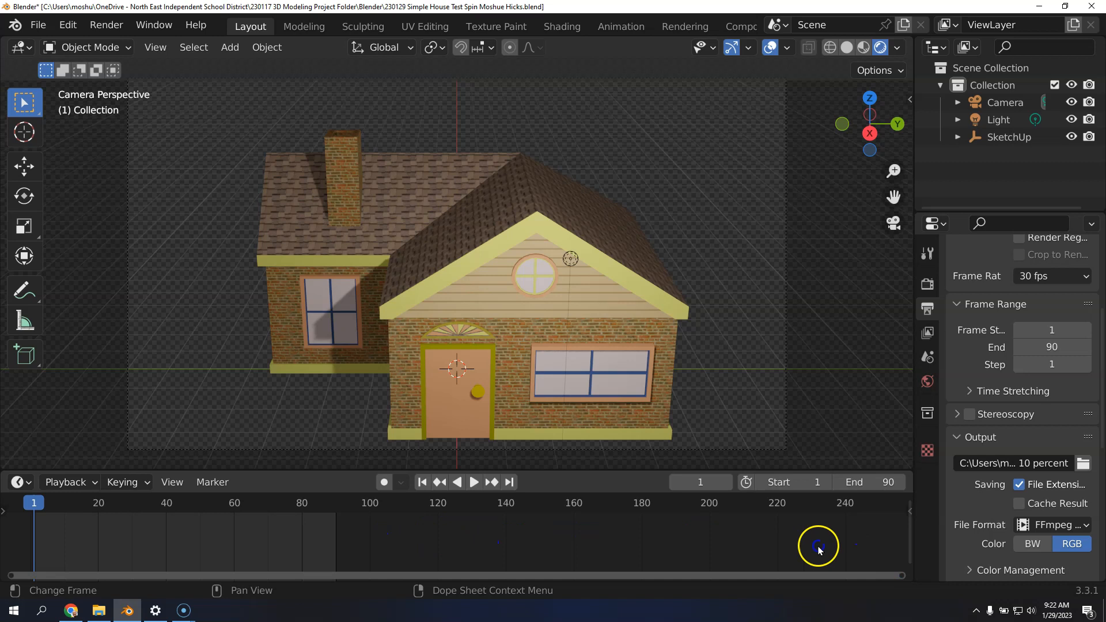
pyautogui.moveTo(903, 576); pyautogui.dragTo(346, 573)
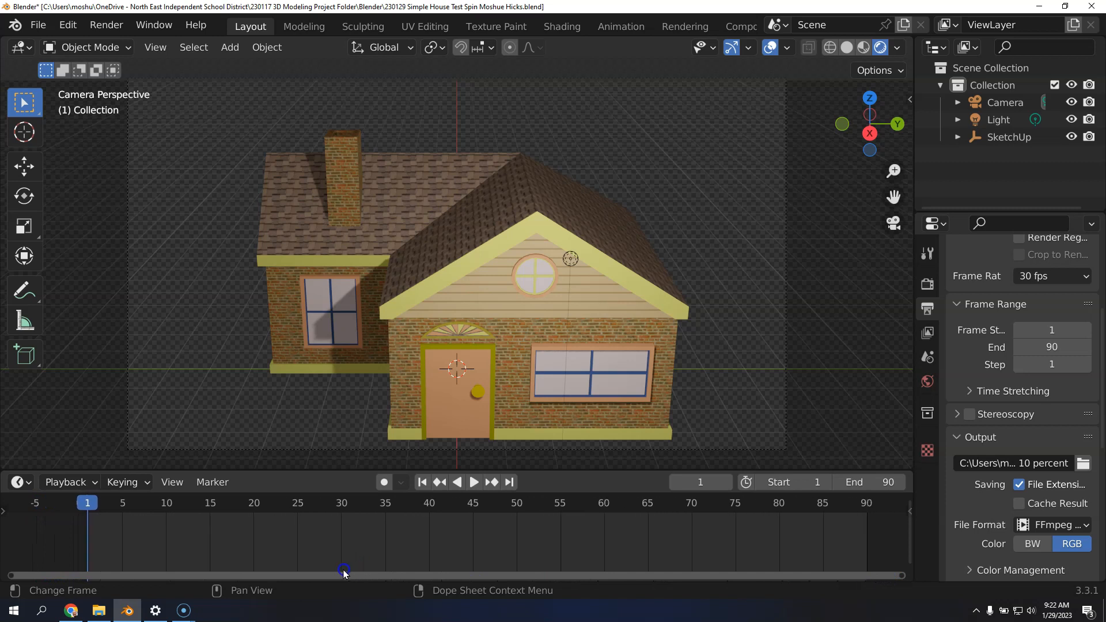
# Preview the timeline by playing and scrubbing it, jump to the last frame, and return to frame 1
pyautogui.press('space')
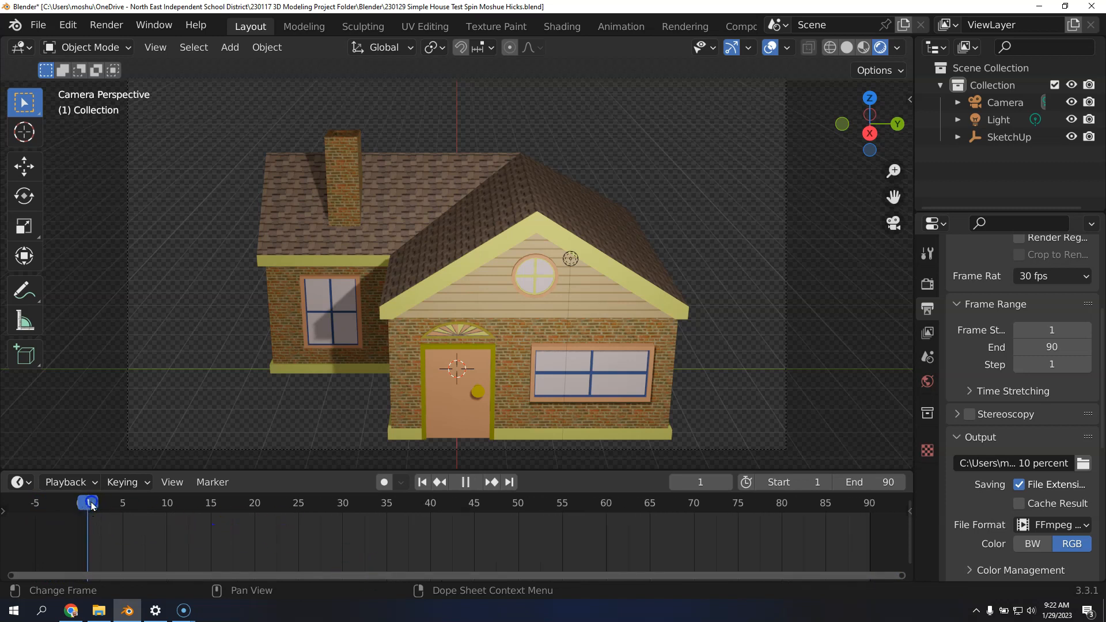
pyautogui.click(342, 512)
pyautogui.moveTo(343, 513); pyautogui.dragTo(458, 513)
pyautogui.click(423, 482)
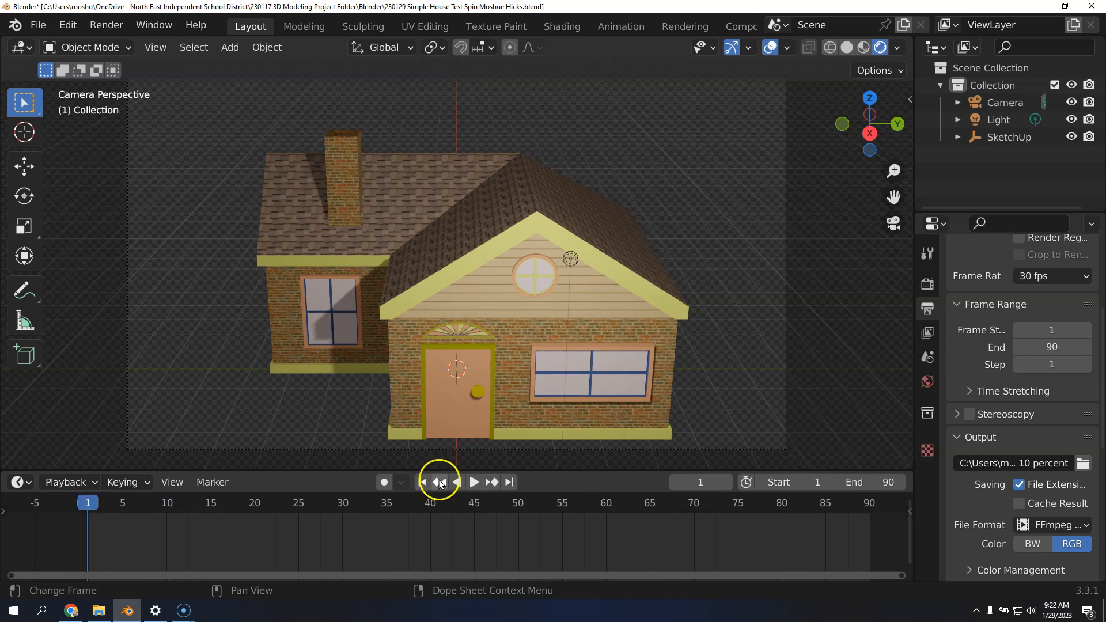
pyautogui.click(509, 482)
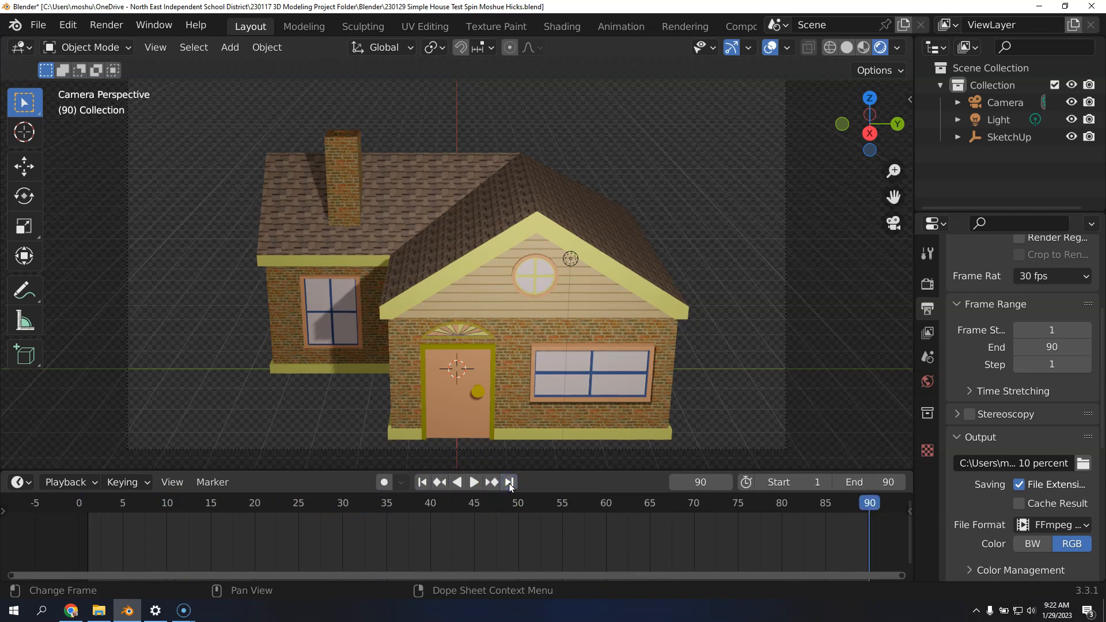
pyautogui.click(423, 482)
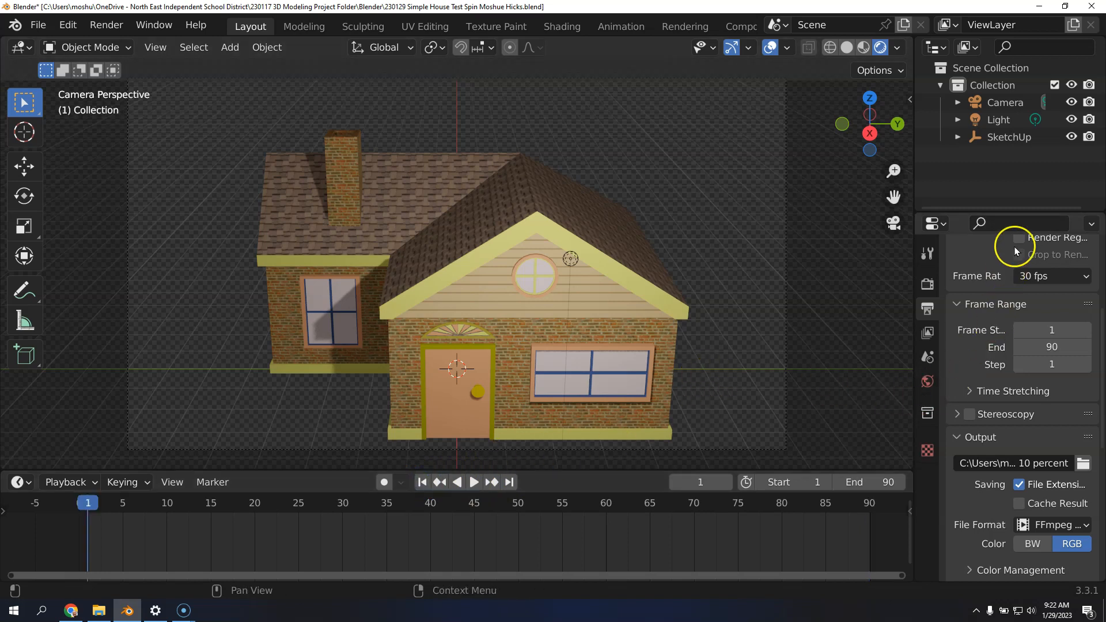
# Rotate the SketchUp house model to about -46.9° around the Z axis in its object properties
pyautogui.click(999, 138)
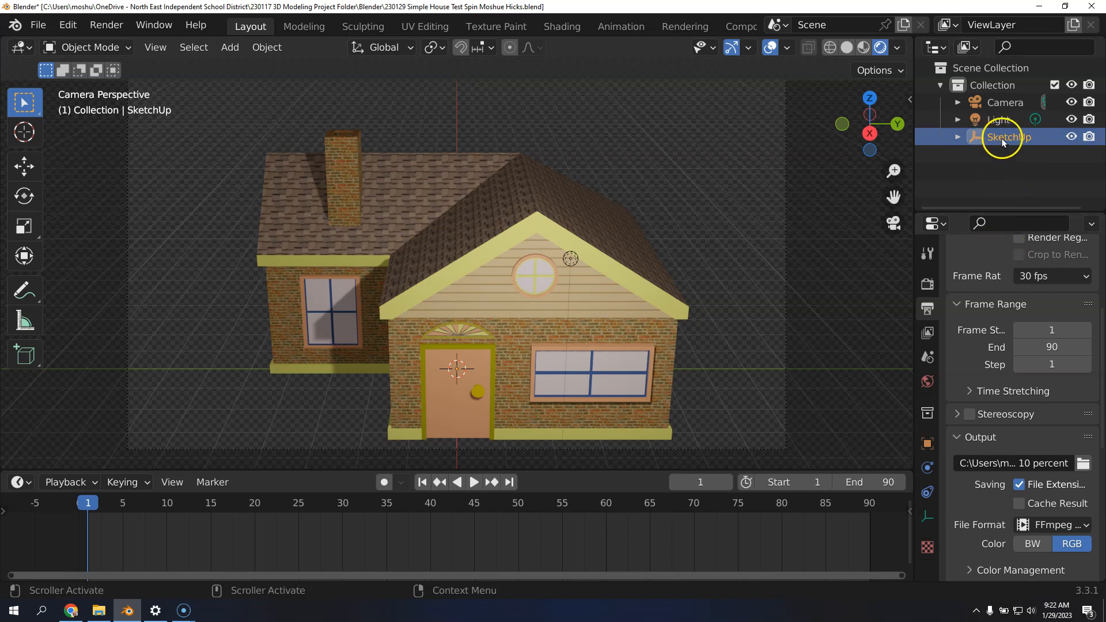
pyautogui.click(927, 443)
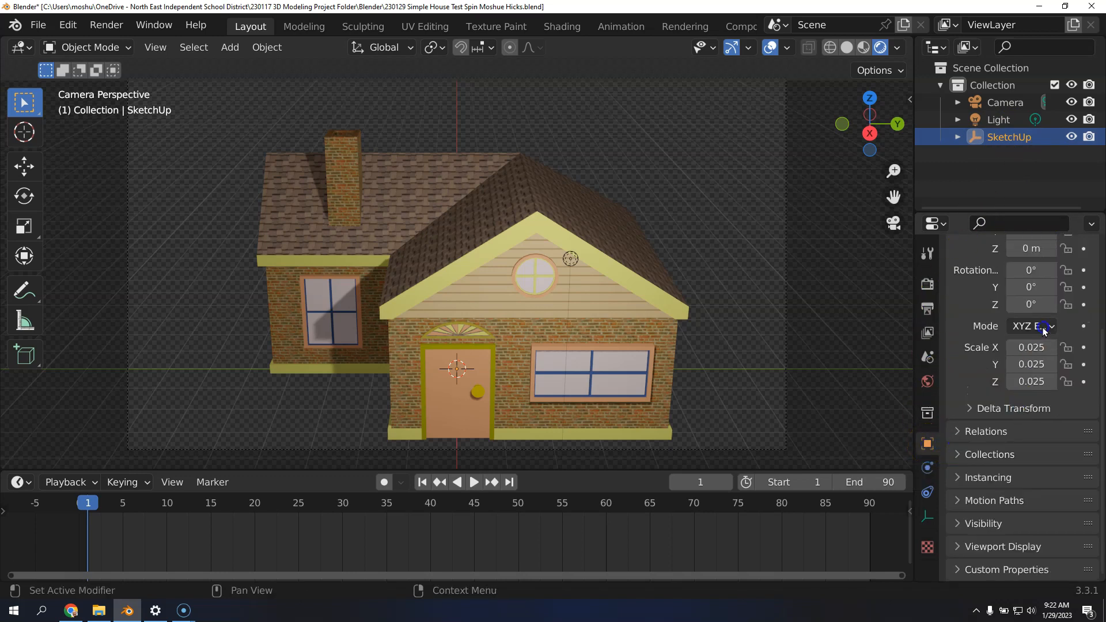
pyautogui.scroll(2, 1025, 307)
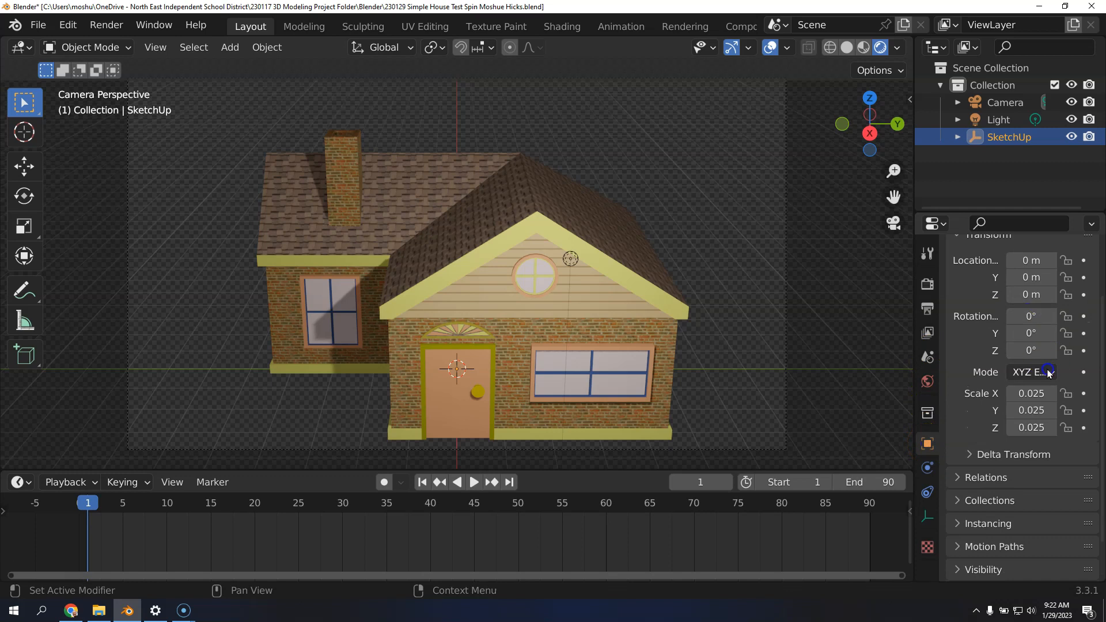
pyautogui.moveTo(1027, 350); pyautogui.dragTo(765, 351)
# Reframe the house by setting the camera's X location to about 21.25 m and its Z location to 9.5 m
pyautogui.click(1005, 103)
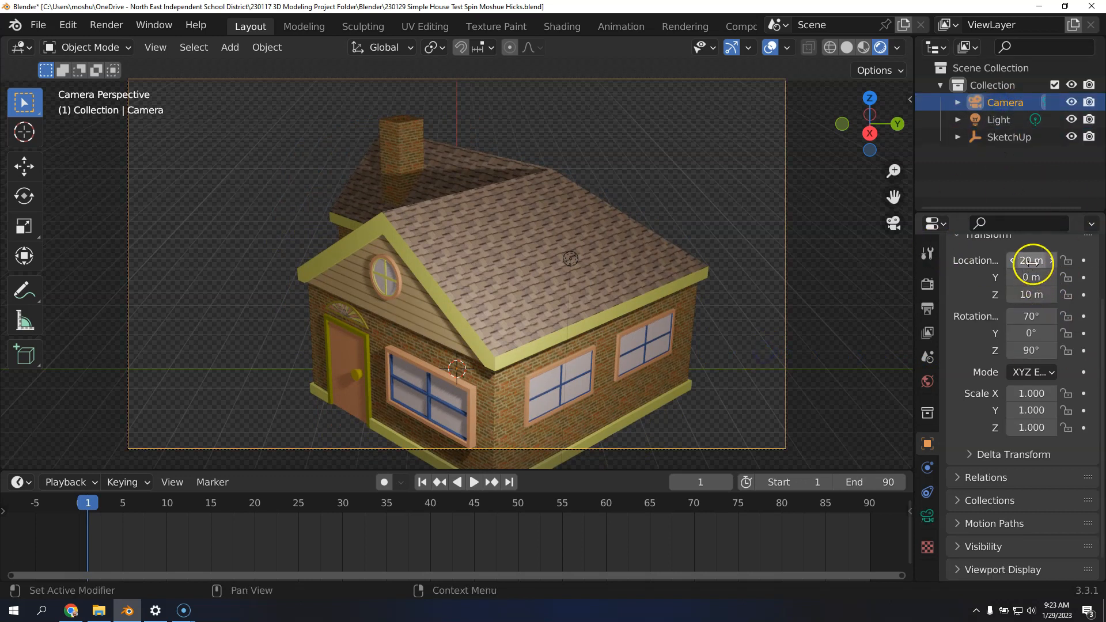
pyautogui.moveTo(1031, 294); pyautogui.dragTo(964, 295)
pyautogui.moveTo(944, 297)
pyautogui.mouseDown()
pyautogui.moveTo(933, 296)
pyautogui.moveTo(957, 304)
pyautogui.mouseUp()
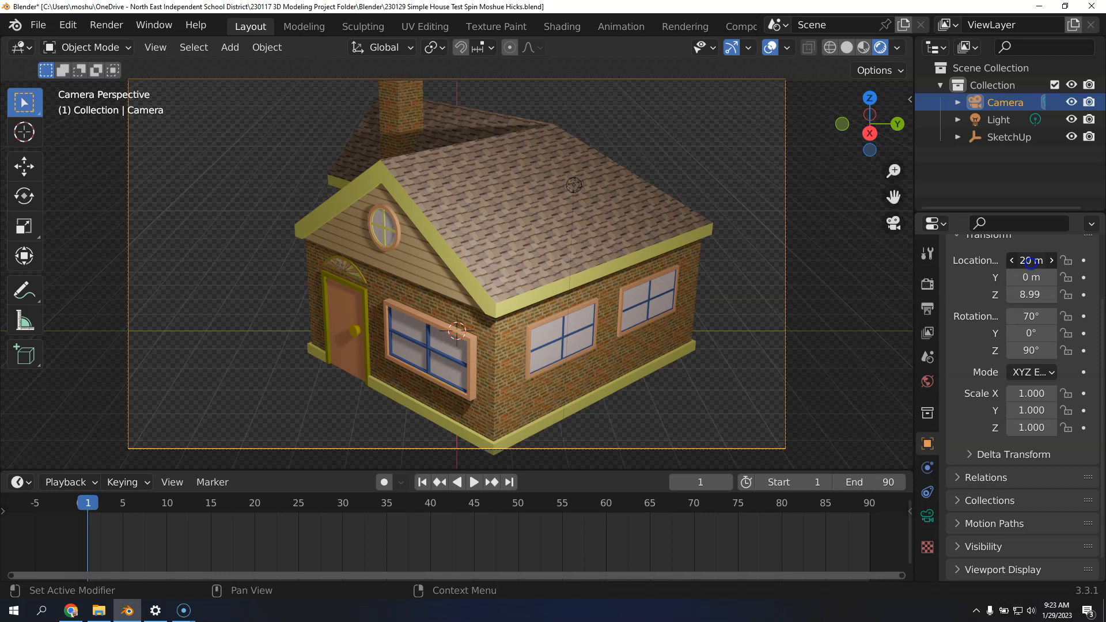
pyautogui.moveTo(1034, 262); pyautogui.dragTo(5, 262)
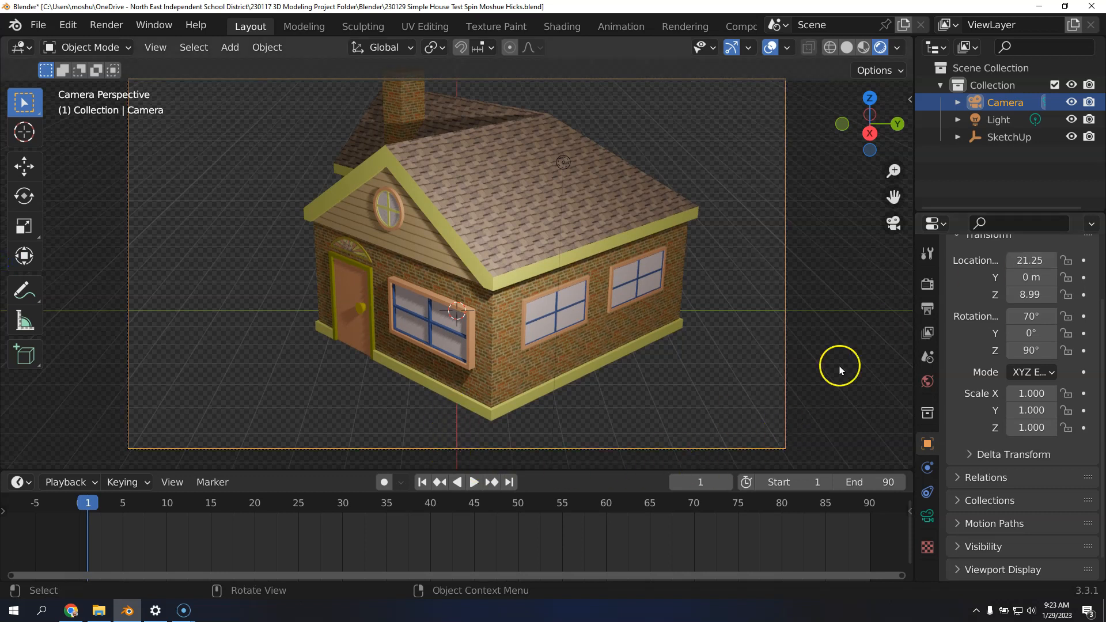
pyautogui.moveTo(1029, 294); pyautogui.dragTo(1048, 295)
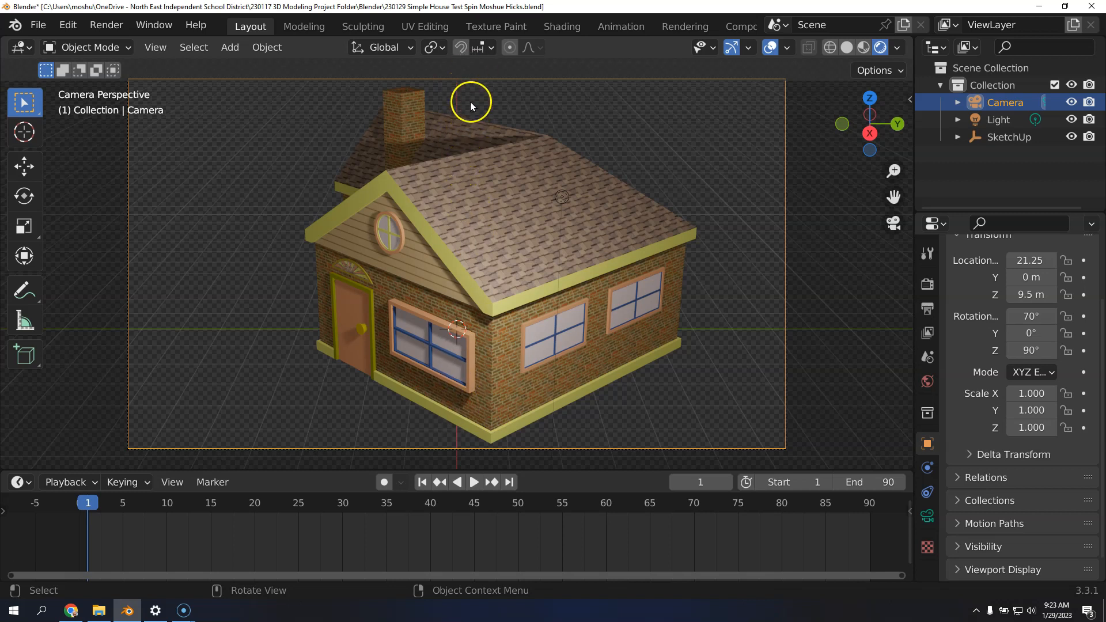
pyautogui.moveTo(1032, 294); pyautogui.dragTo(993, 296)
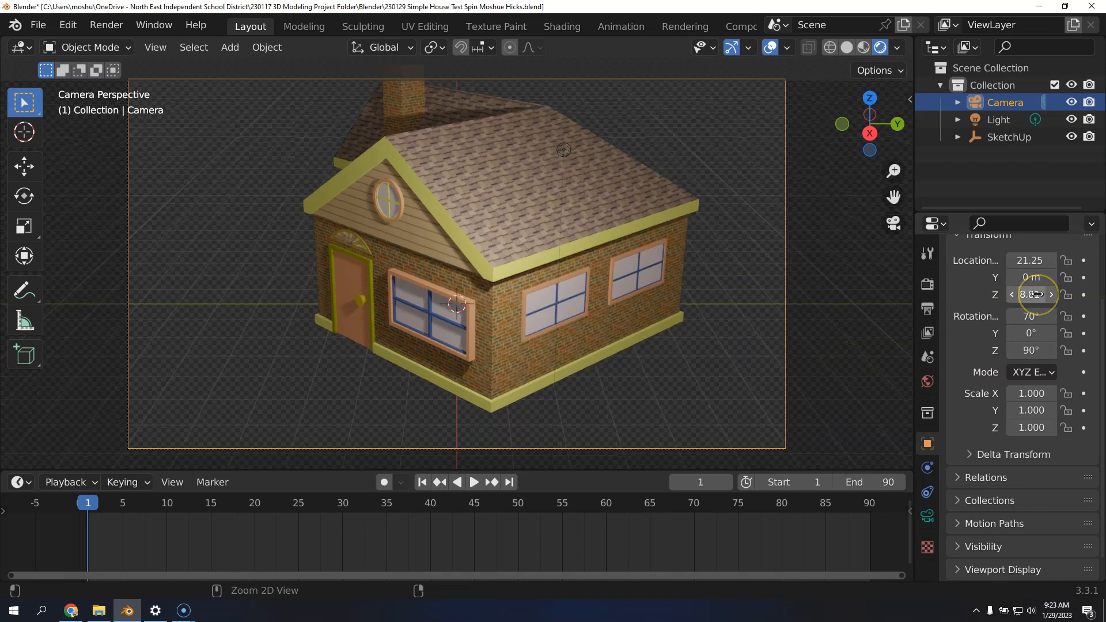
pyautogui.hotkey('ctrl', 'z')
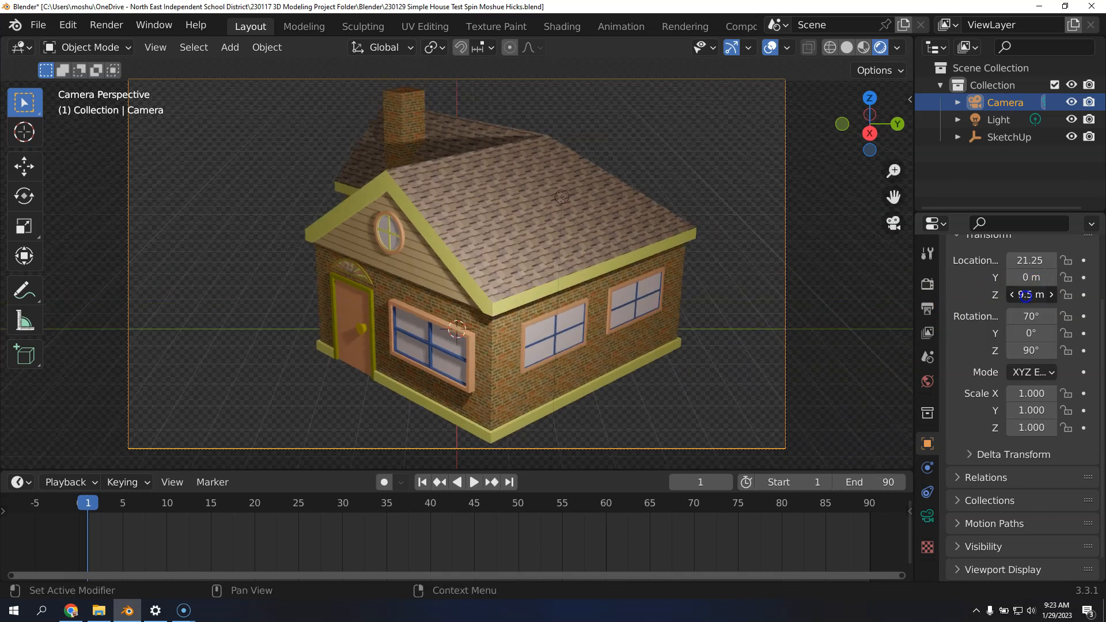
# Rotate the SketchUp house model to about -143° around the Z axis
pyautogui.click(1003, 137)
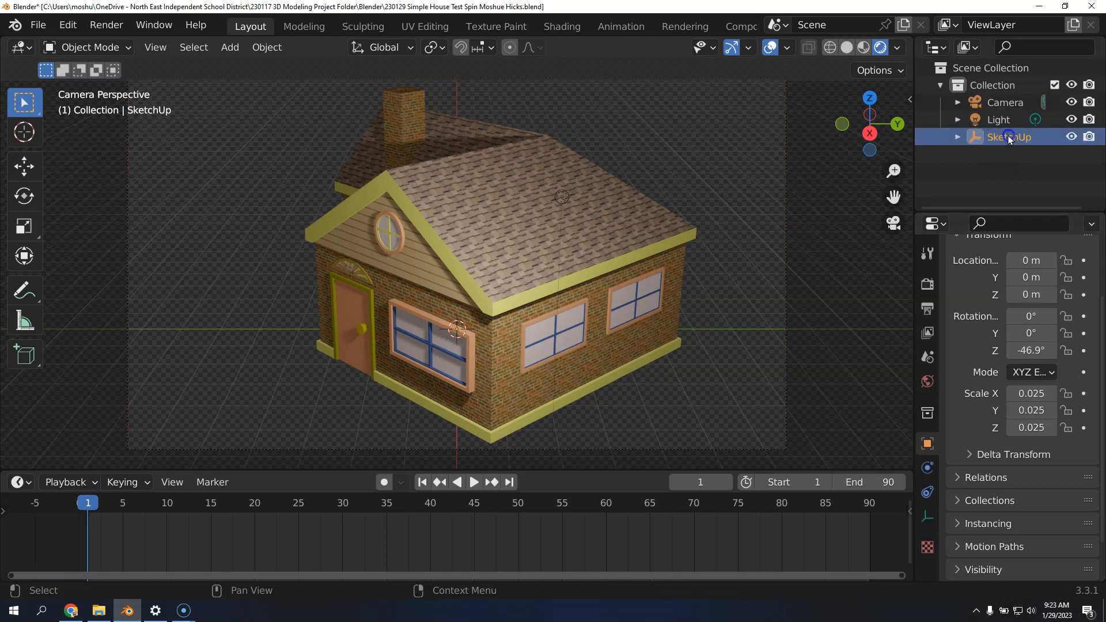
pyautogui.moveTo(1035, 355)
pyautogui.mouseDown()
pyautogui.moveTo(69, 341)
pyautogui.moveTo(958, 340)
pyautogui.moveTo(472, 275)
pyautogui.moveTo(1035, 348)
pyautogui.mouseUp()
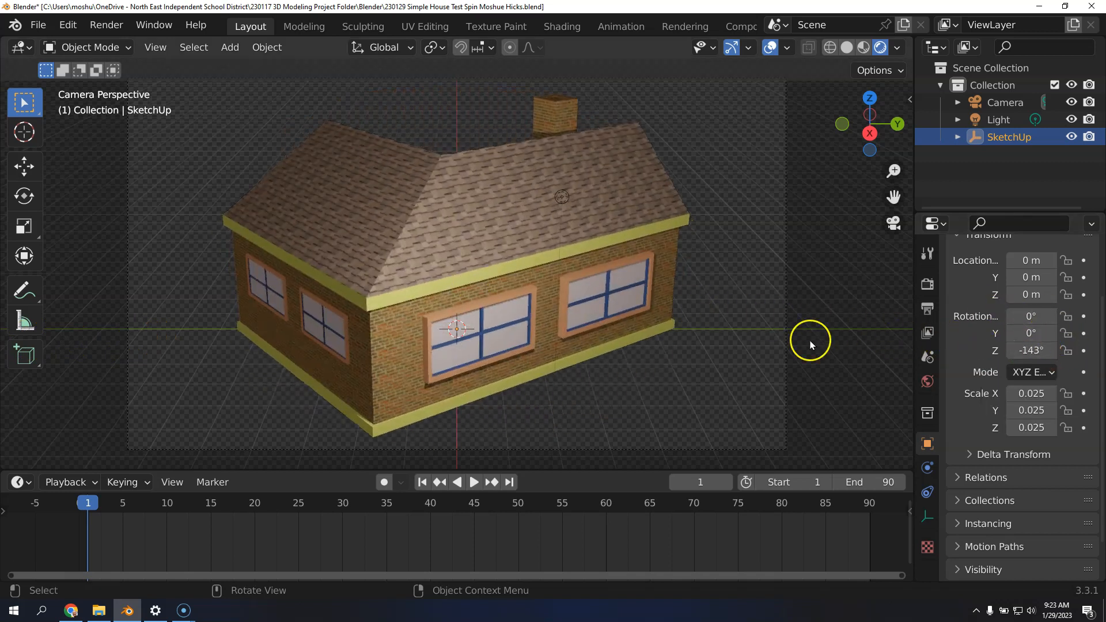
# Leave the camera view to look over the whole scene, and select the camera, the light and the SketchUp house in turn
pyautogui.press('KP_0')
pyautogui.moveTo(521, 267); pyautogui.dragTo(648, 286, button='middle')
pyautogui.scroll(-6, 648, 285)
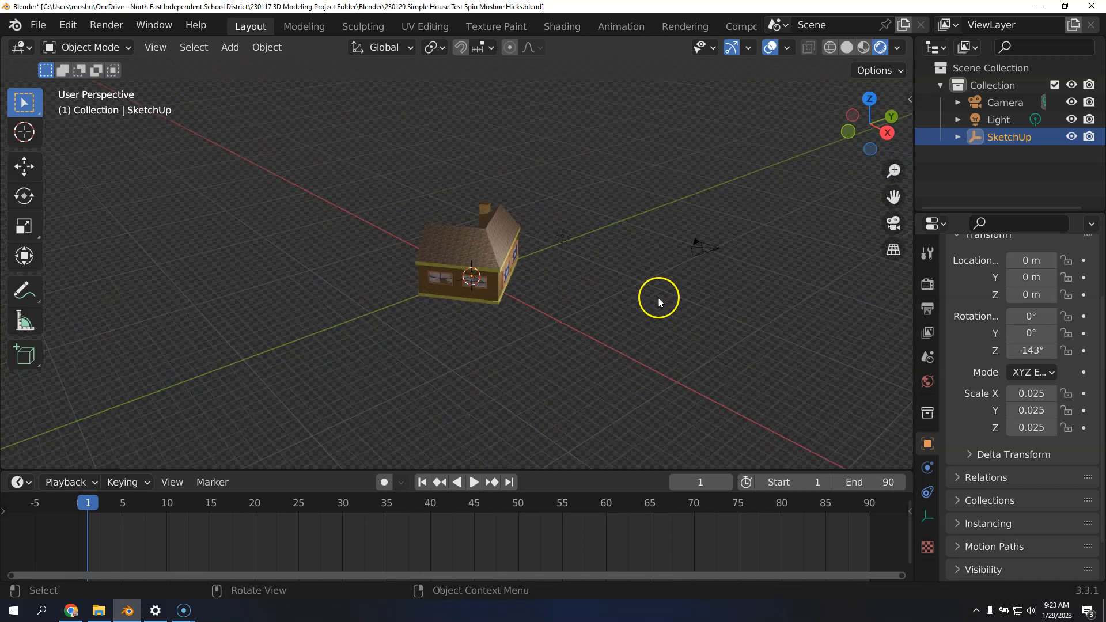
pyautogui.click(1003, 103)
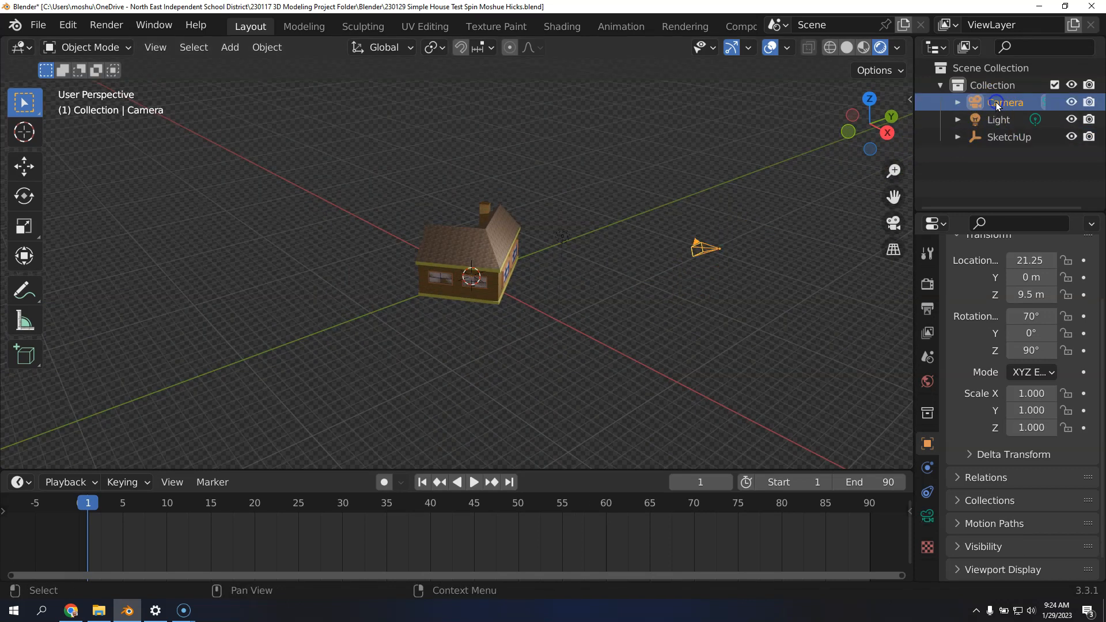
pyautogui.click(998, 121)
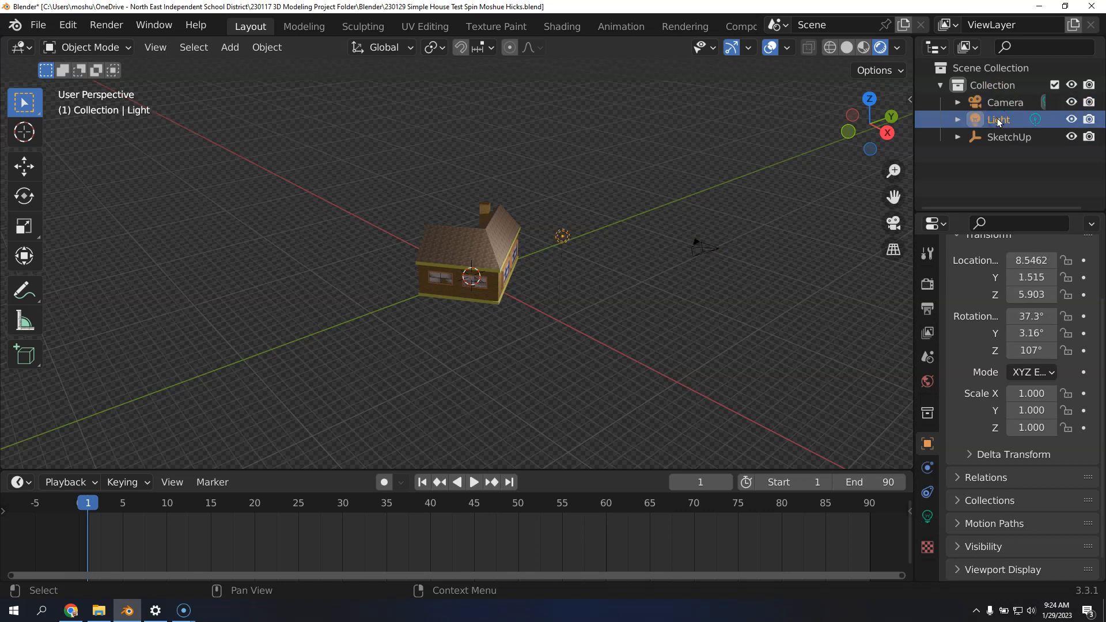
pyautogui.click(1003, 137)
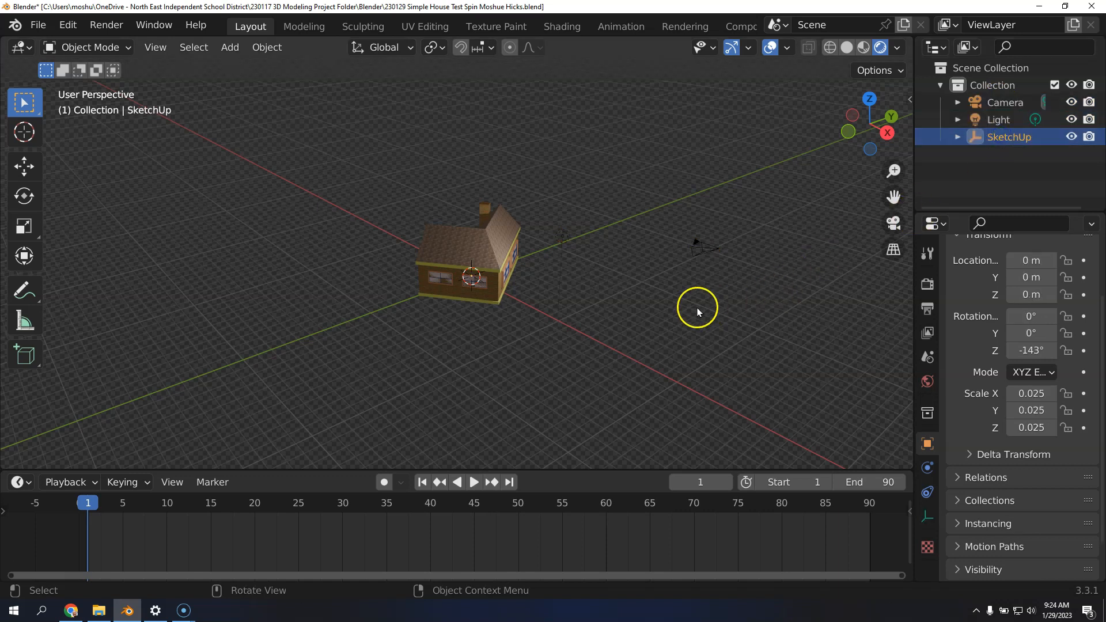
# Play the timeline briefly to check for motion, stop it, and return to frame 1
pyautogui.click(473, 484)
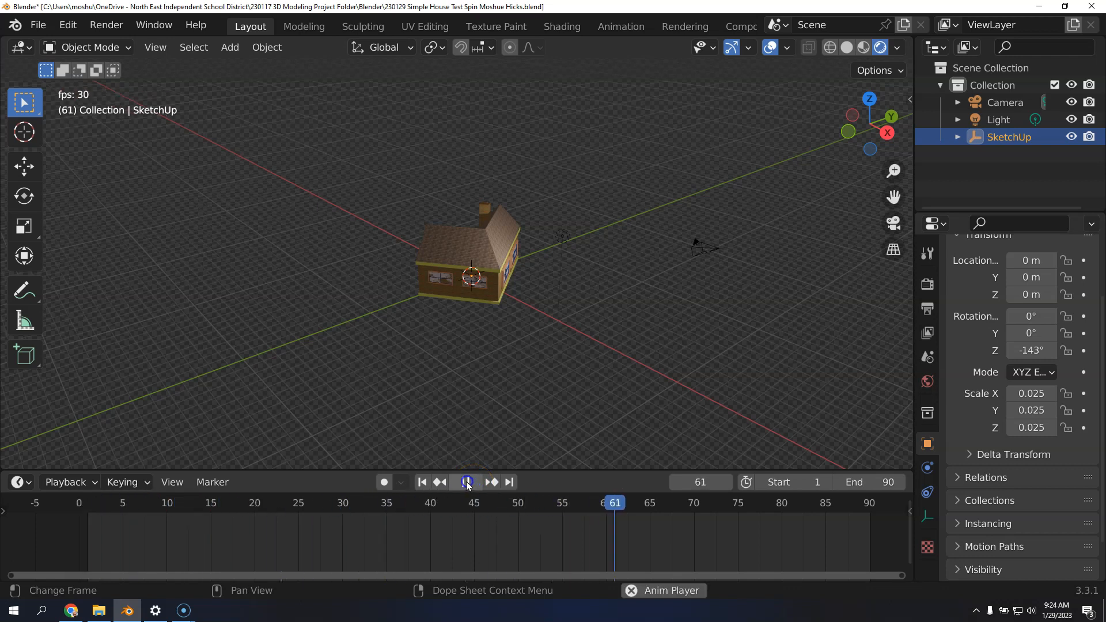
pyautogui.click(467, 484)
pyautogui.click(423, 483)
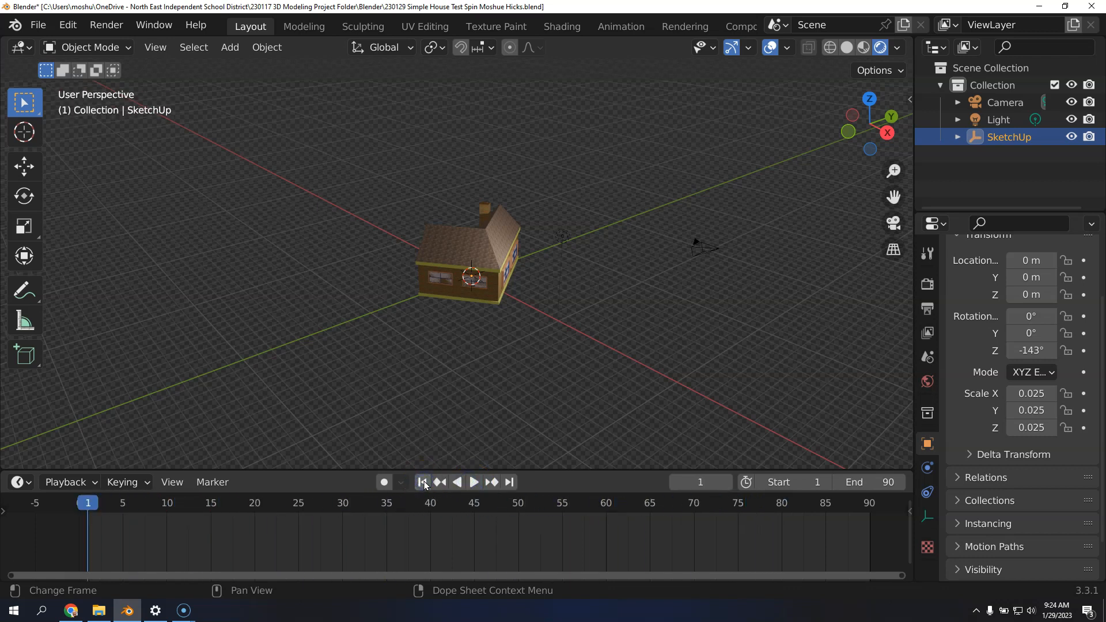
# Reset the house's Z rotation to 0° and view the scene through the camera
pyautogui.doubleClick(1027, 351)
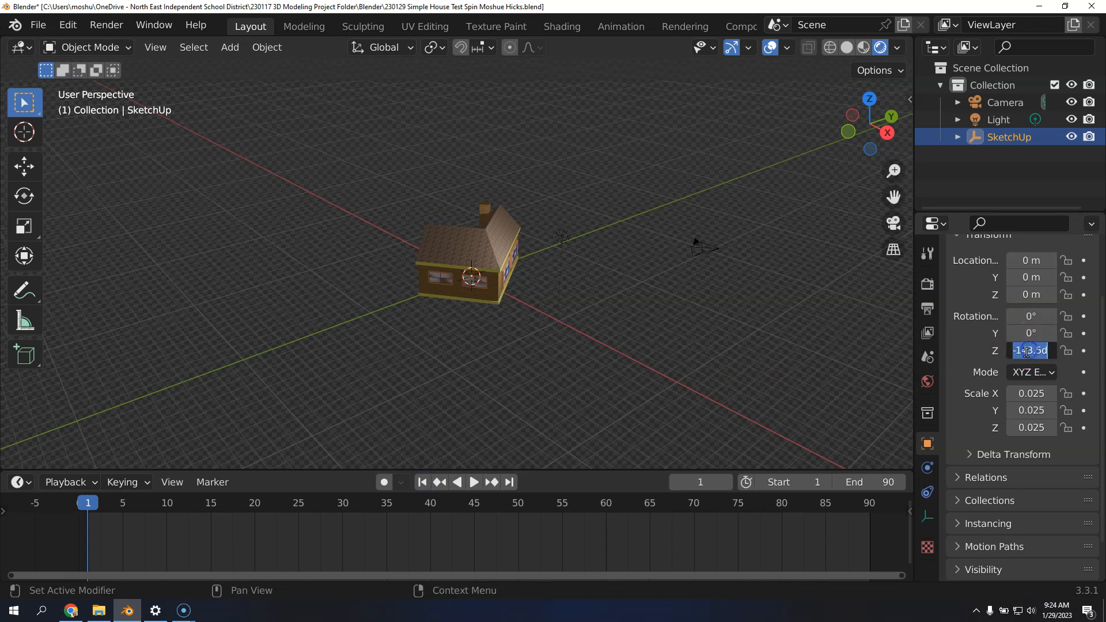
pyautogui.press('Return')
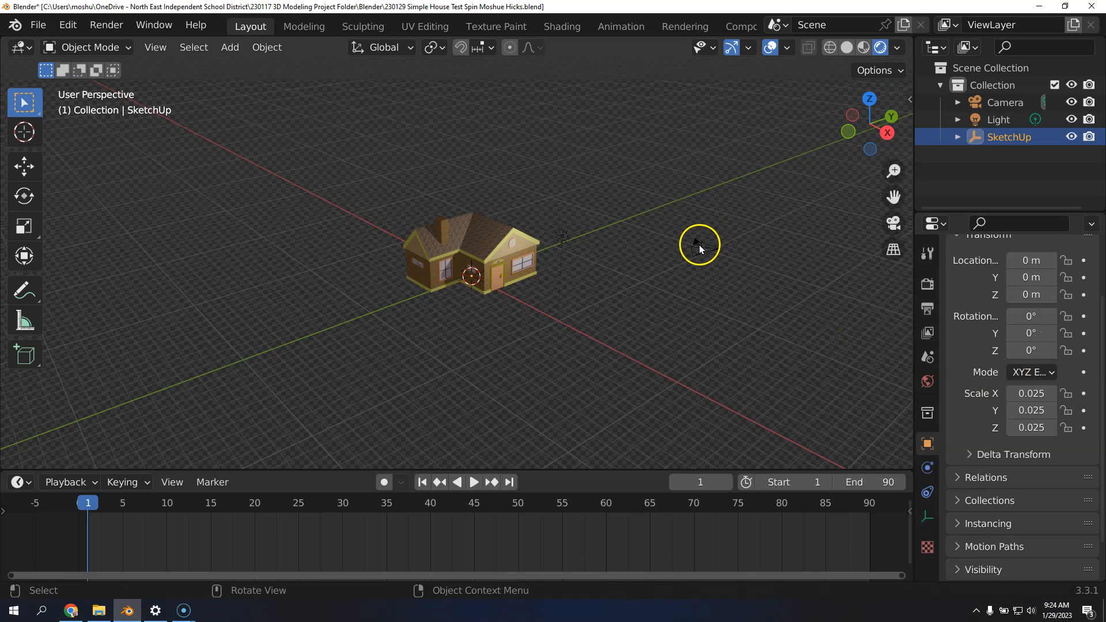
pyautogui.press('KP_0')
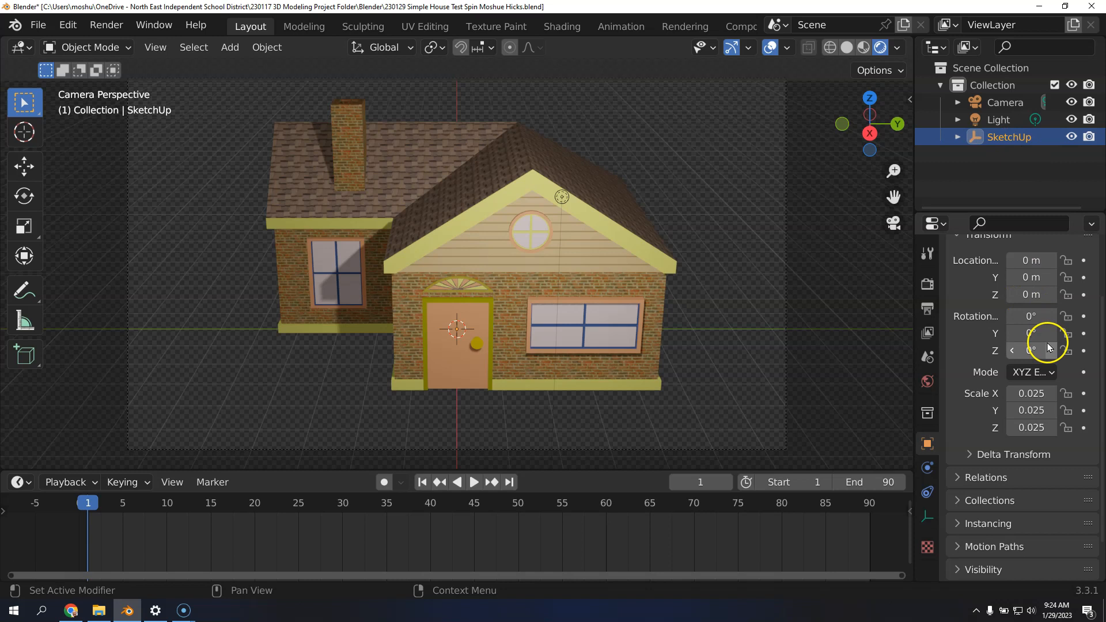
# Try tilting the house about 26.6° around the Y axis, and undo the tilt
pyautogui.moveTo(1029, 335); pyautogui.dragTo(66, 359)
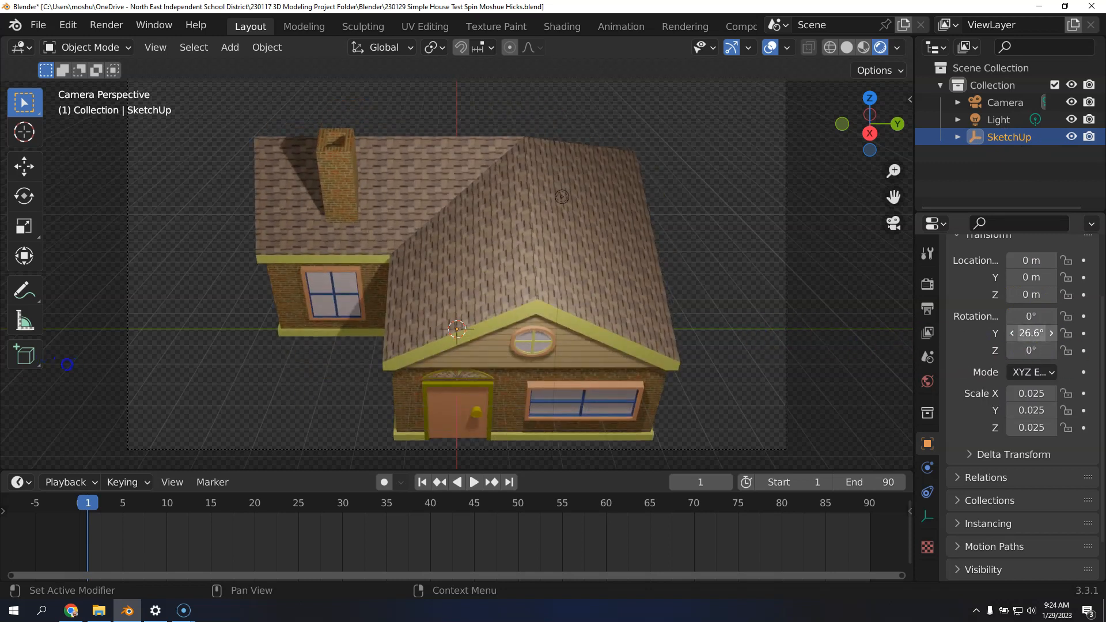
pyautogui.hotkey('ctrl', 'z')
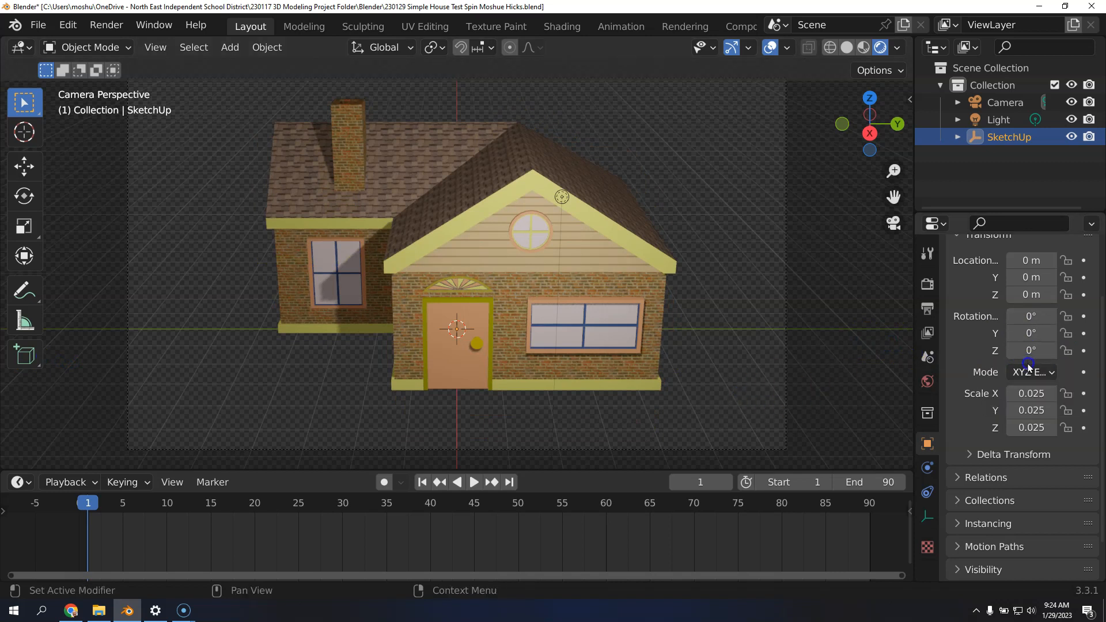
# Insert rotation keyframes for the house on all three axes at frame 1
pyautogui.rightClick(1028, 332)
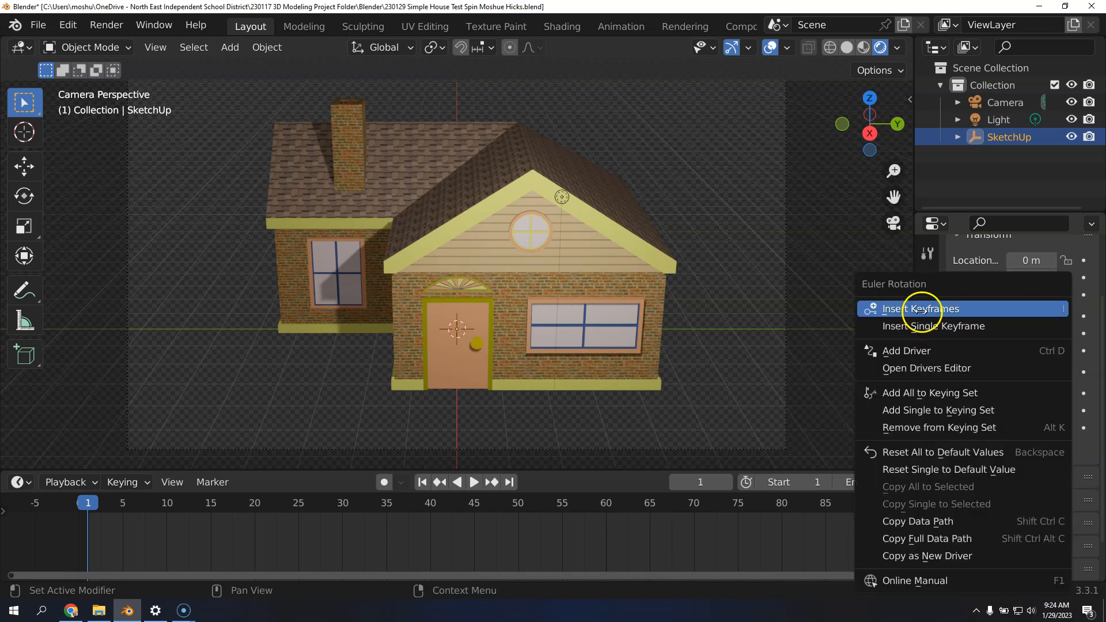
pyautogui.click(954, 312)
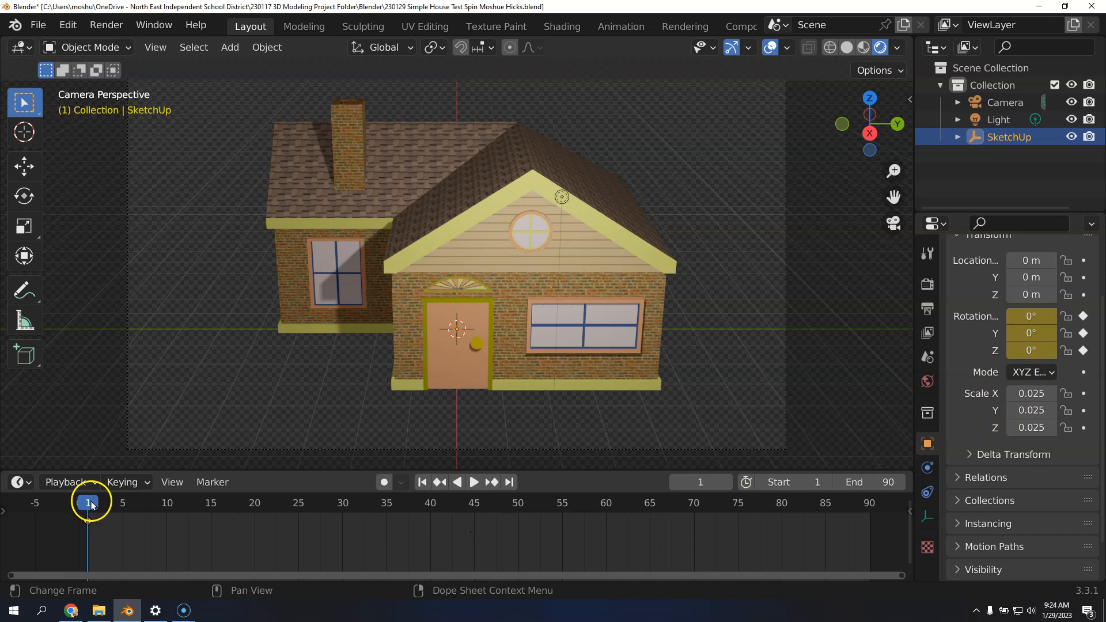
# Set the house's Z rotation to 360° at frame 90 without keyframing it, and scrub the timeline to test the rotation
pyautogui.click(510, 483)
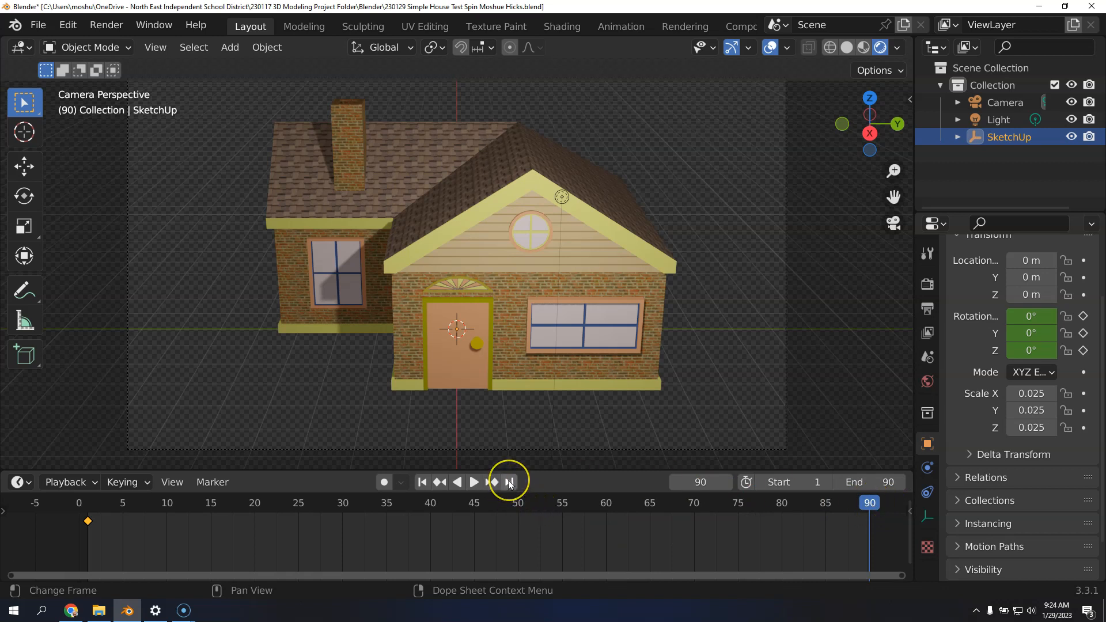
pyautogui.click(1048, 355)
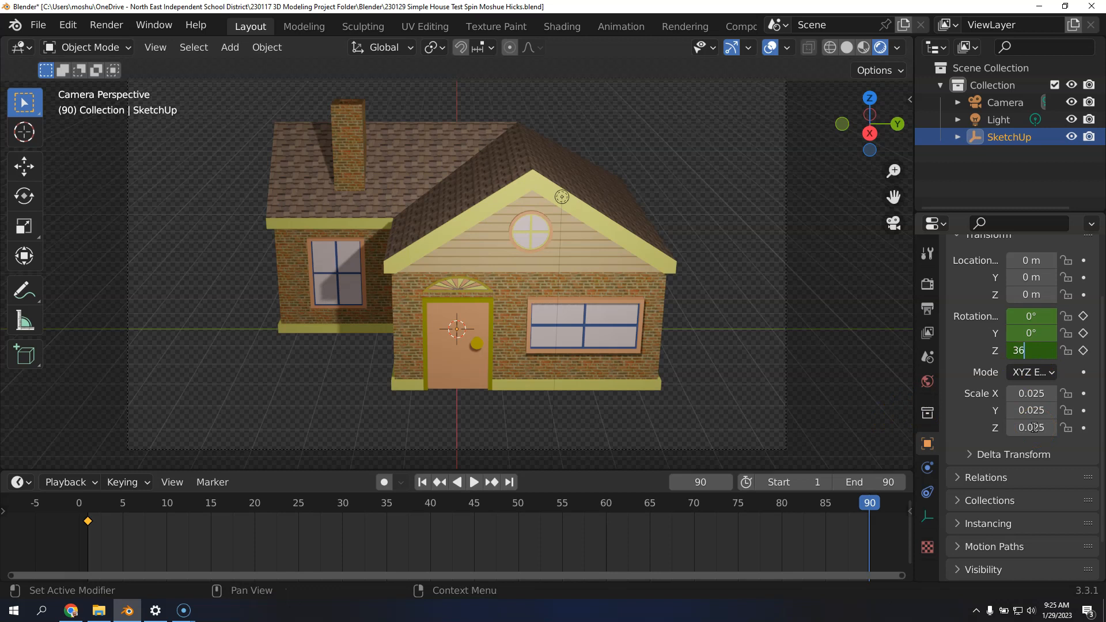
pyautogui.press('Return')
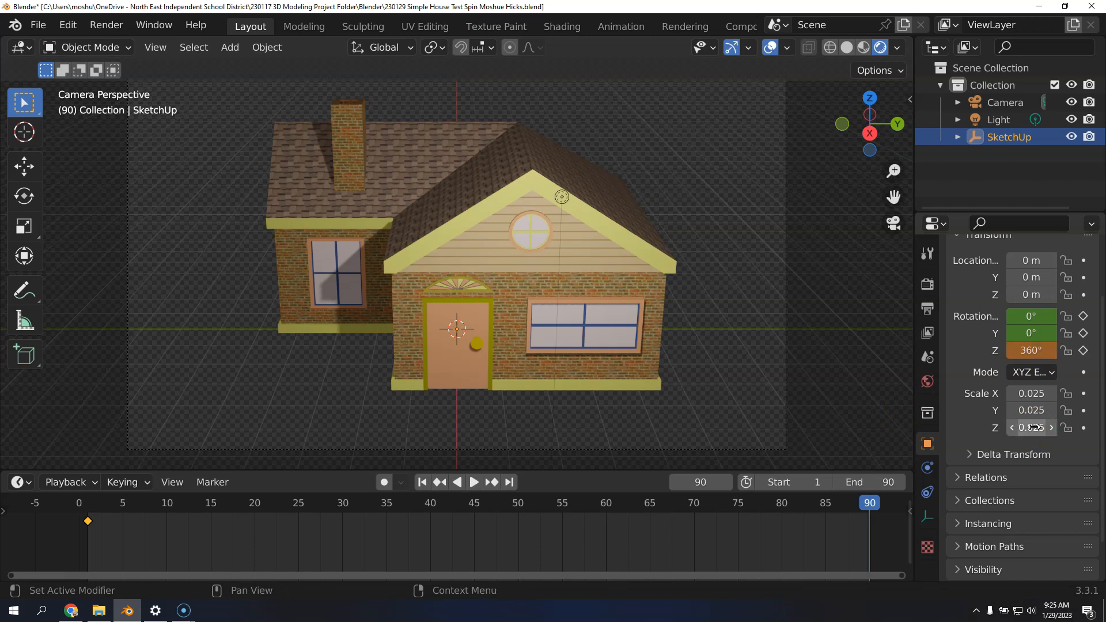
pyautogui.moveTo(869, 496); pyautogui.dragTo(816, 501)
pyautogui.moveTo(700, 503); pyautogui.dragTo(851, 523)
# Keyframe the house's rotation at frame 90 with Z set to 360°, and play the spin animation
pyautogui.click(509, 483)
pyautogui.click(1032, 351)
pyautogui.write('360')
pyautogui.press('Return')
pyautogui.rightClick(1038, 349)
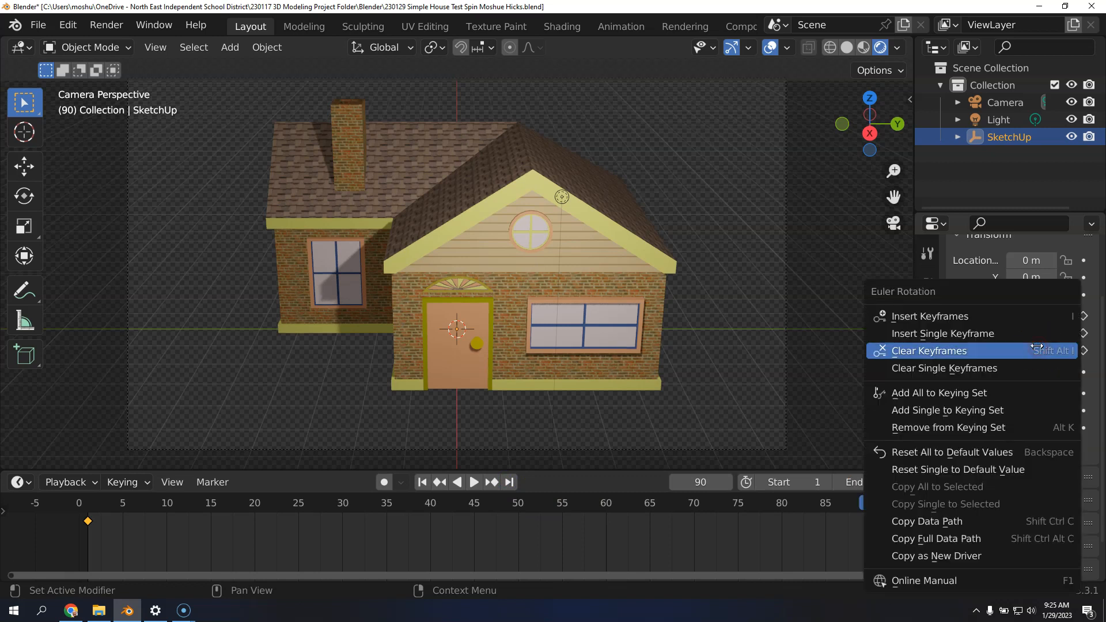
pyautogui.click(974, 316)
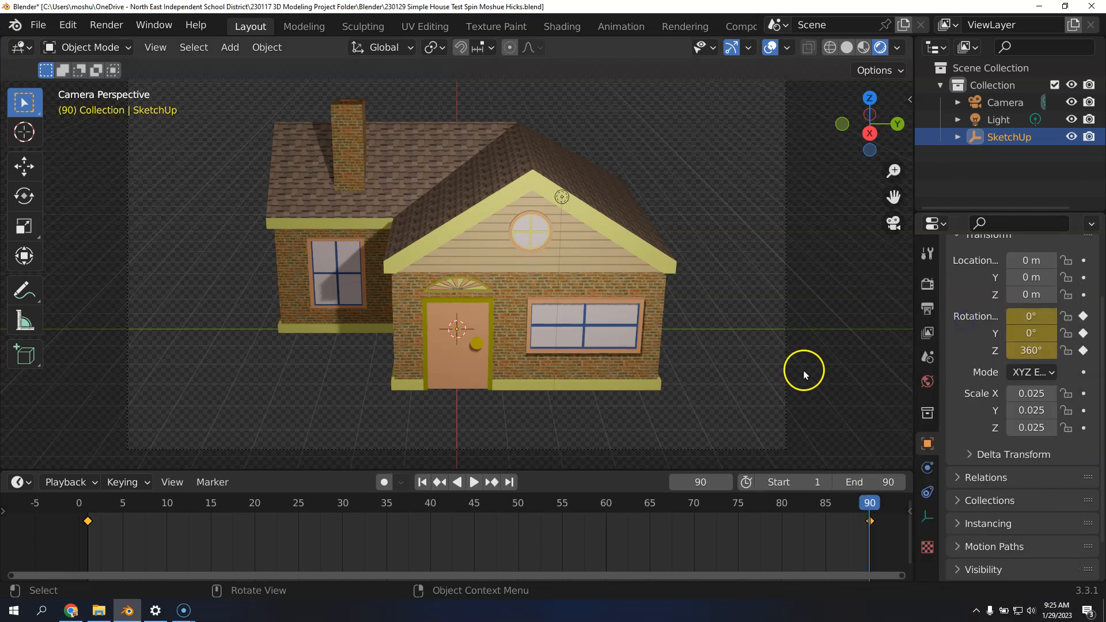
pyautogui.click(474, 483)
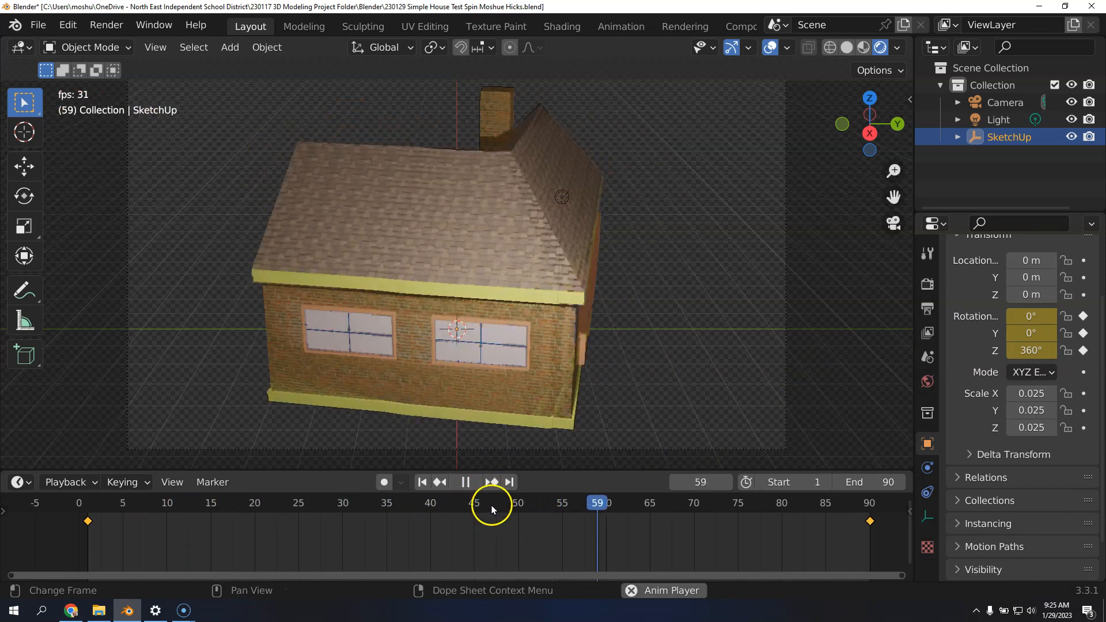